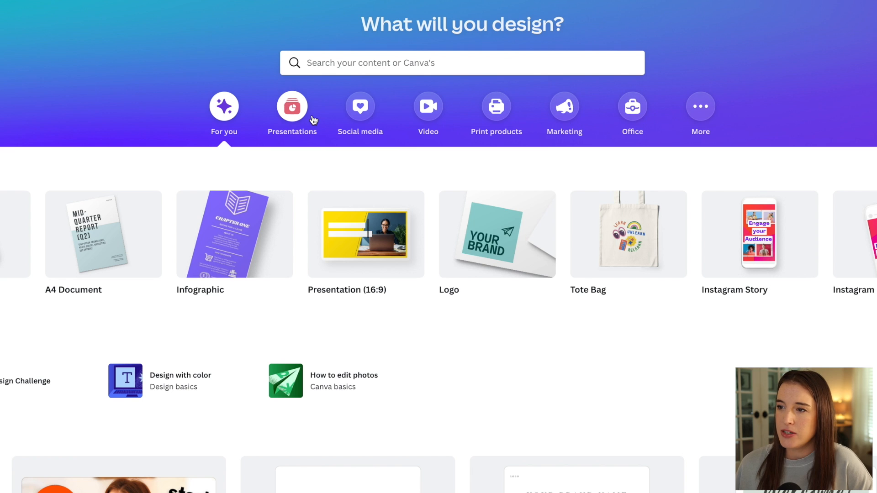
- Browse the social media category's Instagram and Facebook design types and its post and story templates
left_click(367, 110)
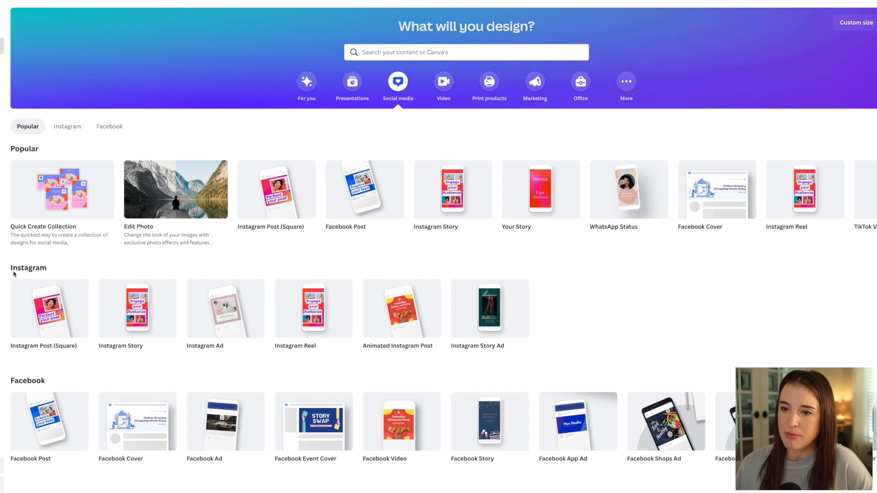
scroll(176, 364, "down", 3)
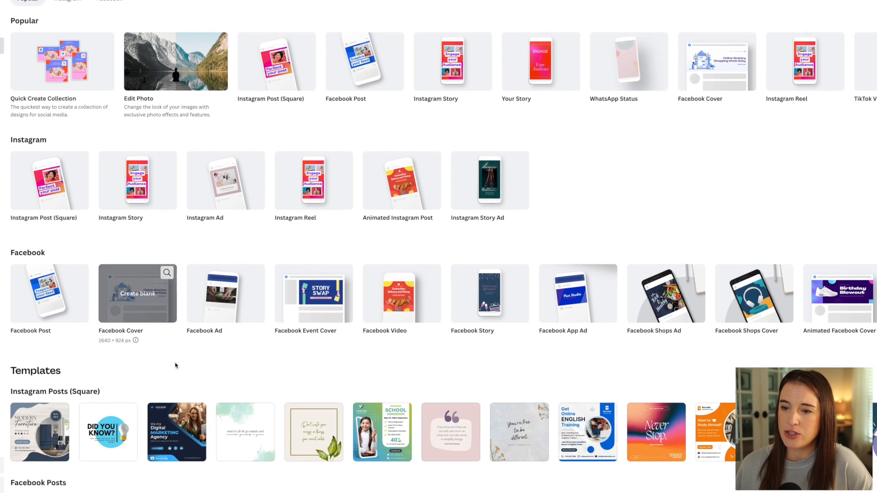
scroll(176, 365, "down", 4)
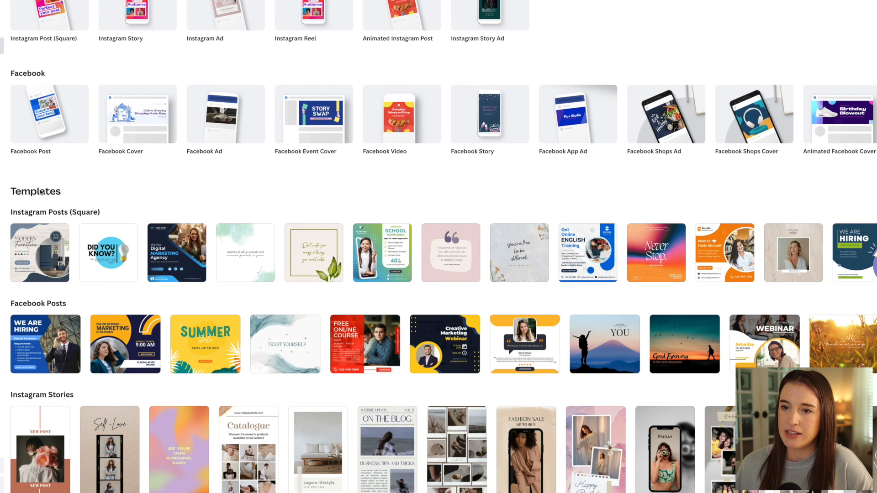
scroll(39, 197, "up", 2)
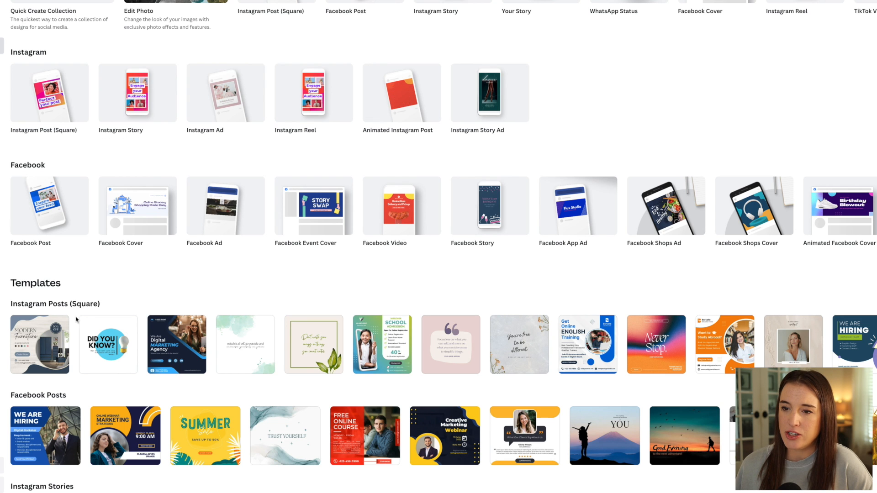
scroll(157, 286, "down", 3)
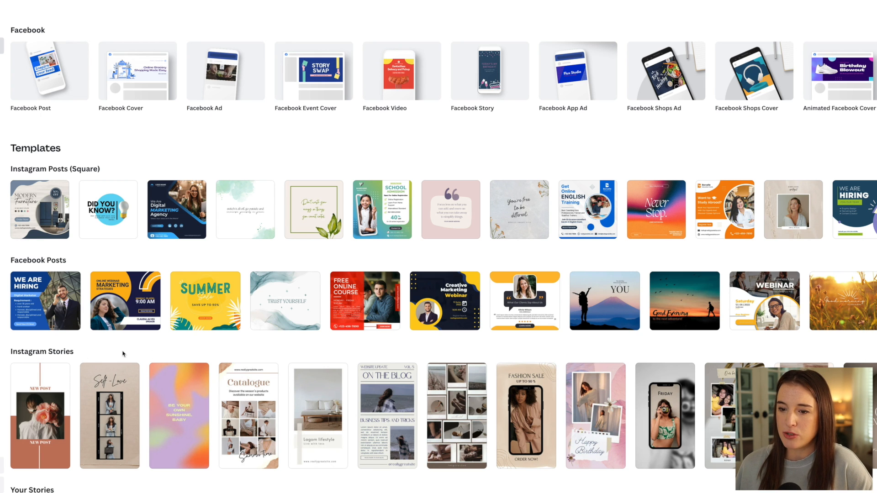
scroll(163, 351, "down", 6)
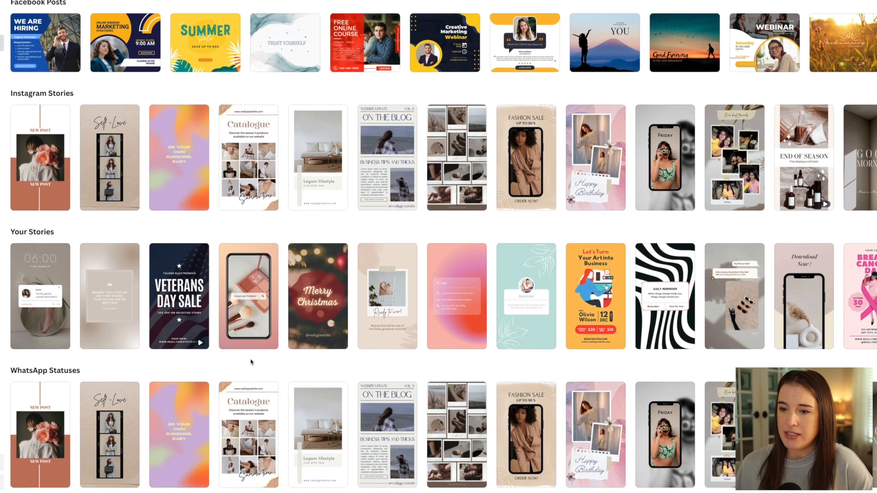
scroll(226, 239, "up", 5)
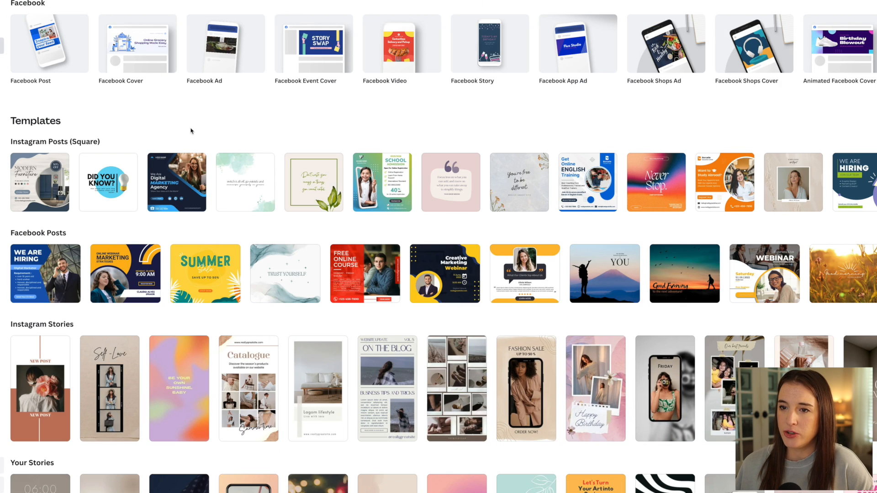
scroll(190, 131, "up", 1)
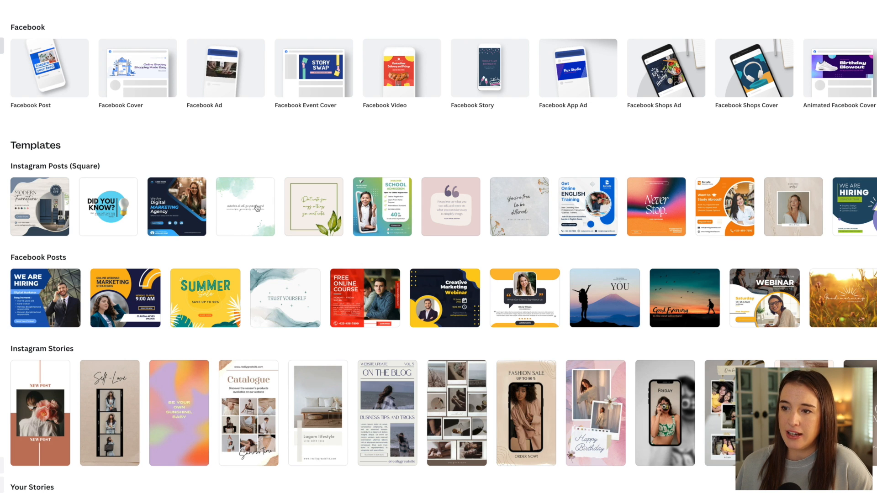
scroll(271, 210, "up", 5)
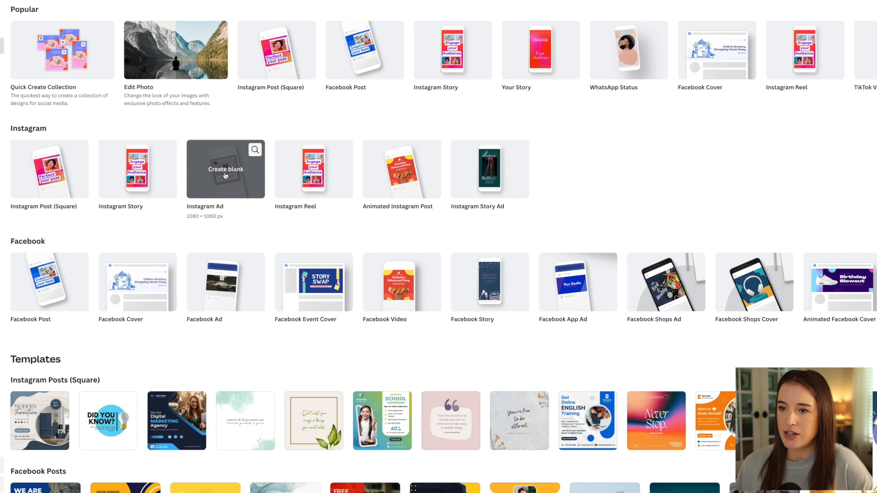
left_click(141, 174)
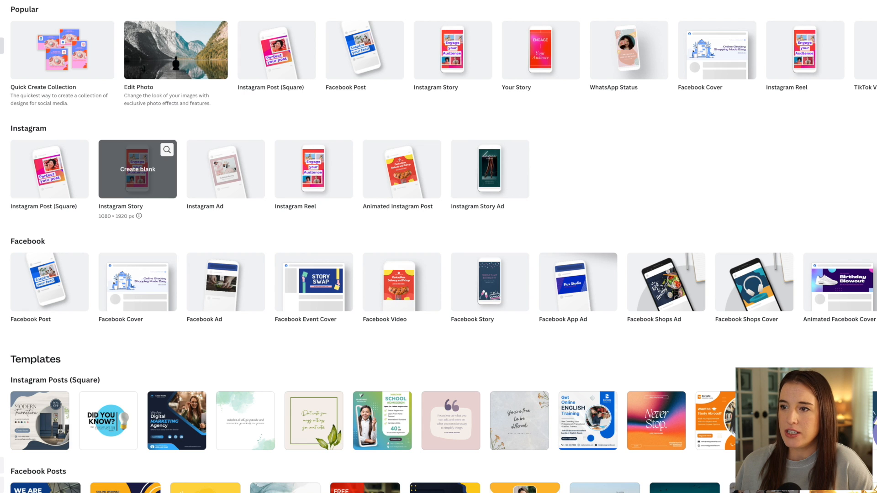
scroll(411, 114, "up", 3)
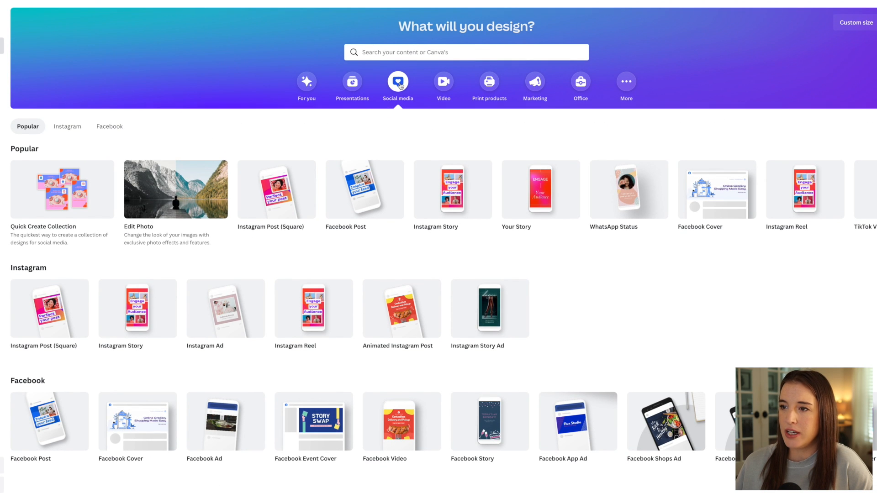
- Open the English Class template from the 16:9 presentations and view the font and text colour options for its title
left_click(352, 81)
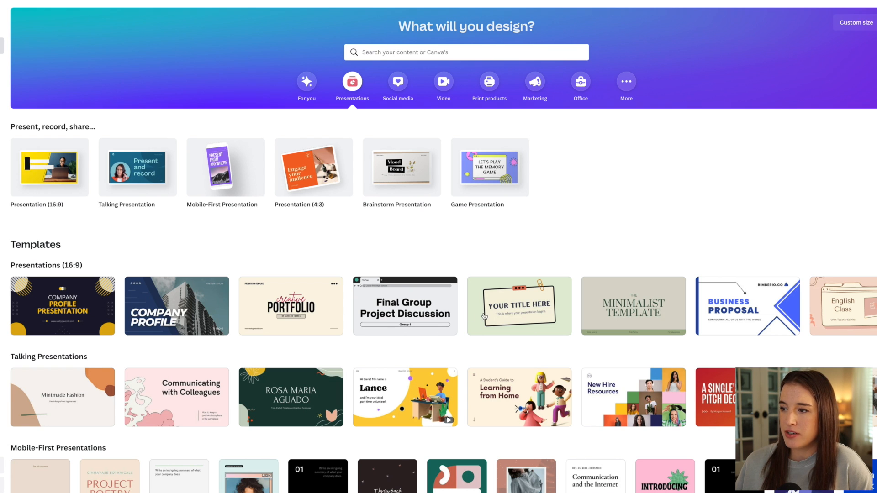
left_click(847, 311)
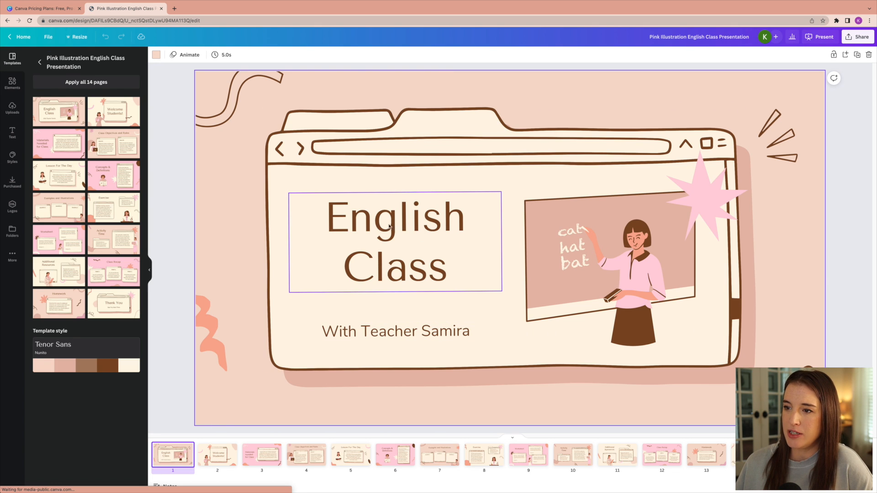
left_click(344, 228)
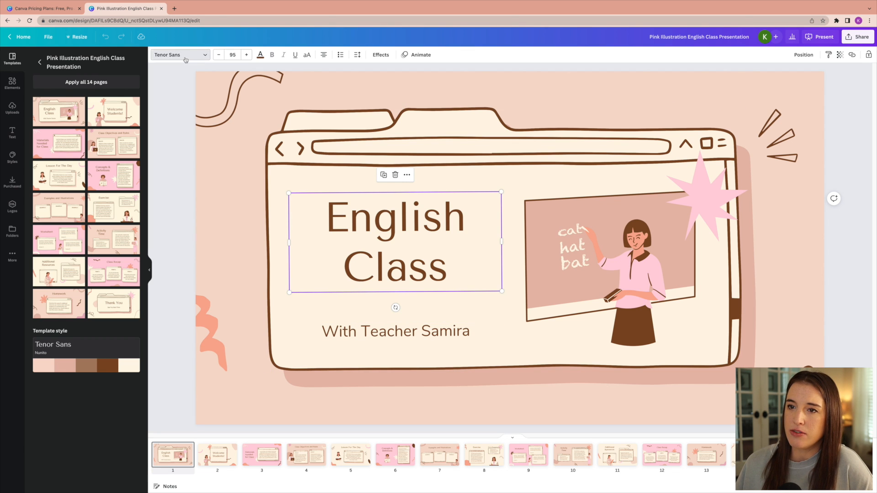
left_click(184, 56)
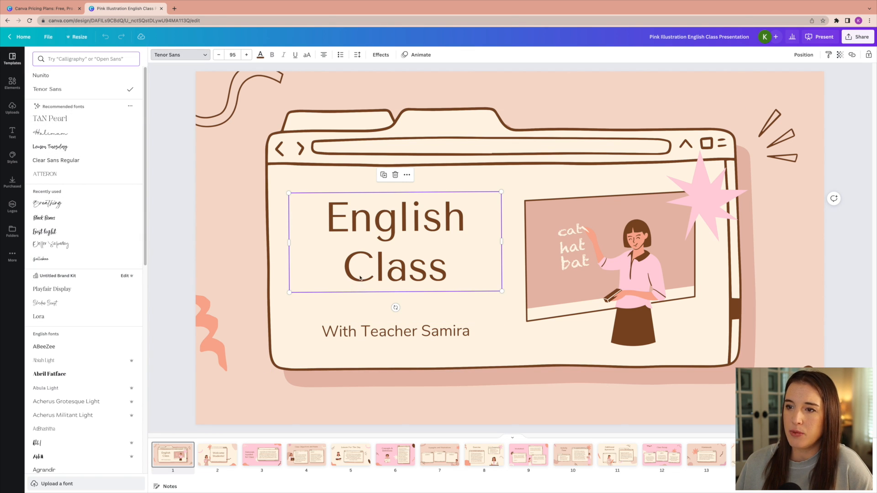
left_click(260, 55)
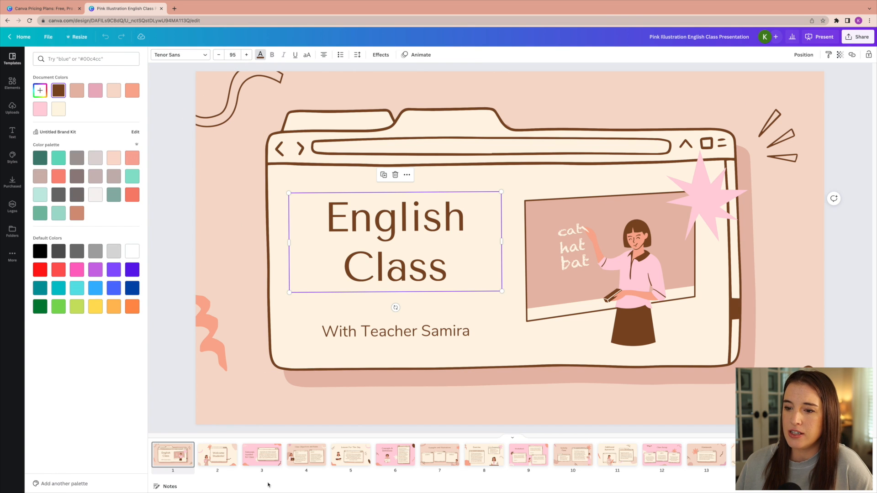
- Look through slides 2 to 8 of the English Class presentation and open the page options of slide 8
left_click(218, 457)
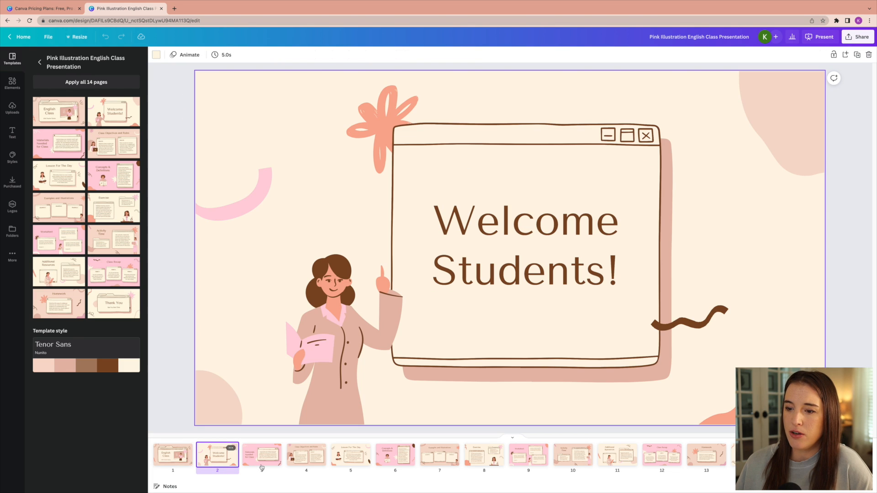
left_click(261, 456)
left_click(305, 464)
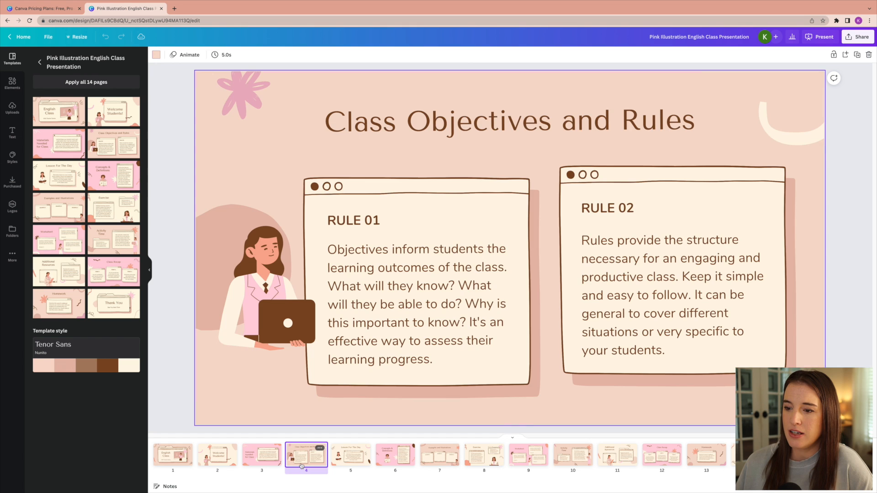
left_click(347, 466)
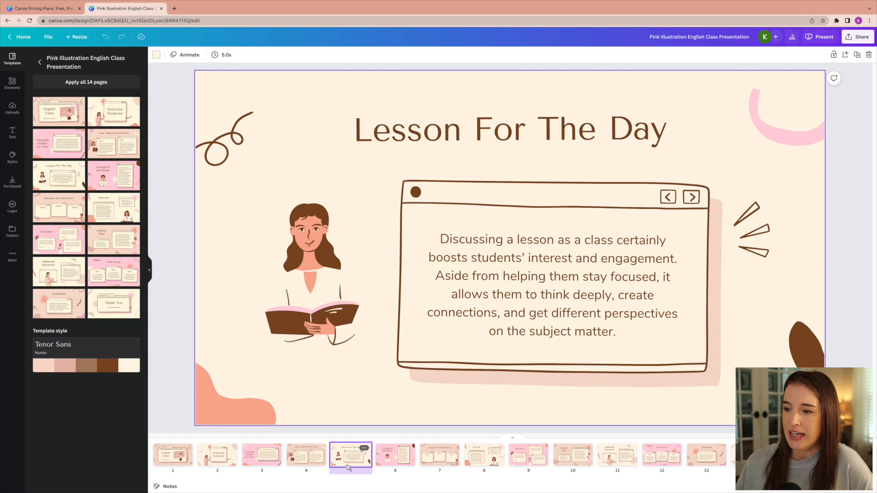
left_click(400, 465)
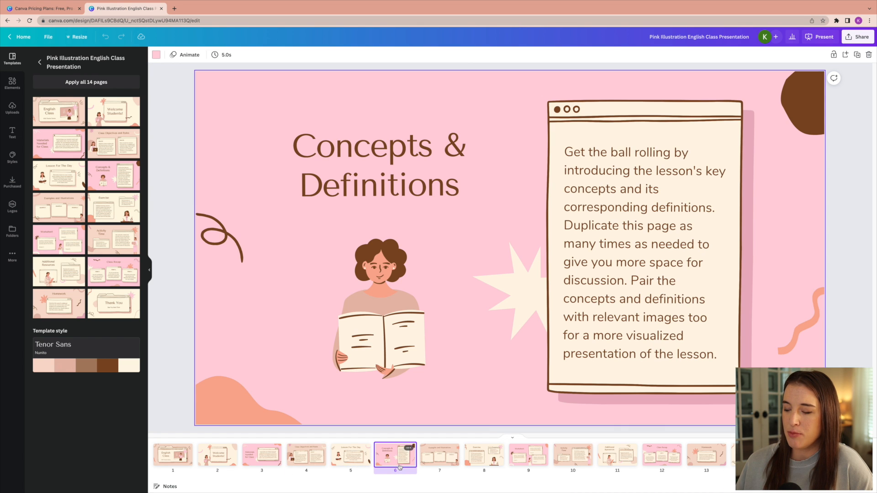
left_click(442, 466)
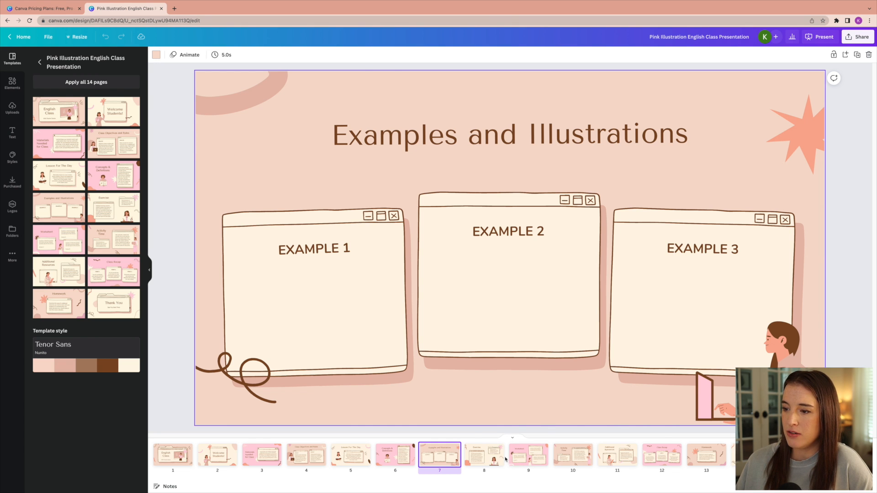
left_click(497, 457)
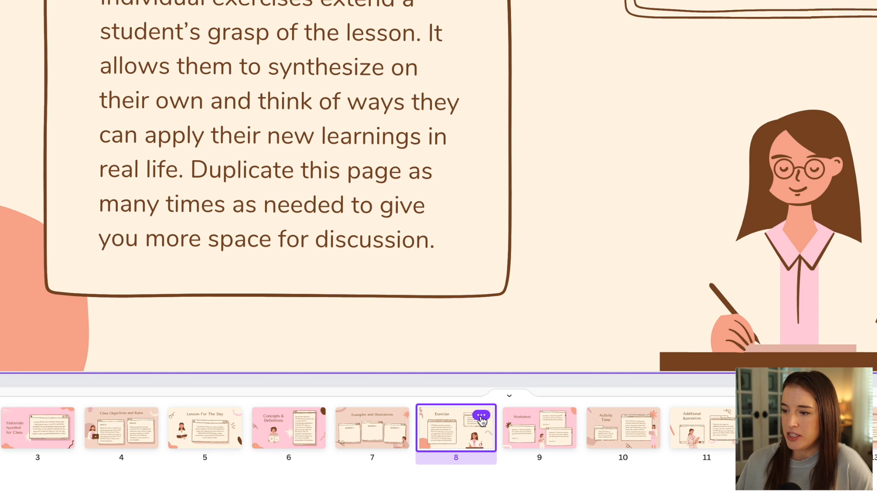
left_click(481, 416)
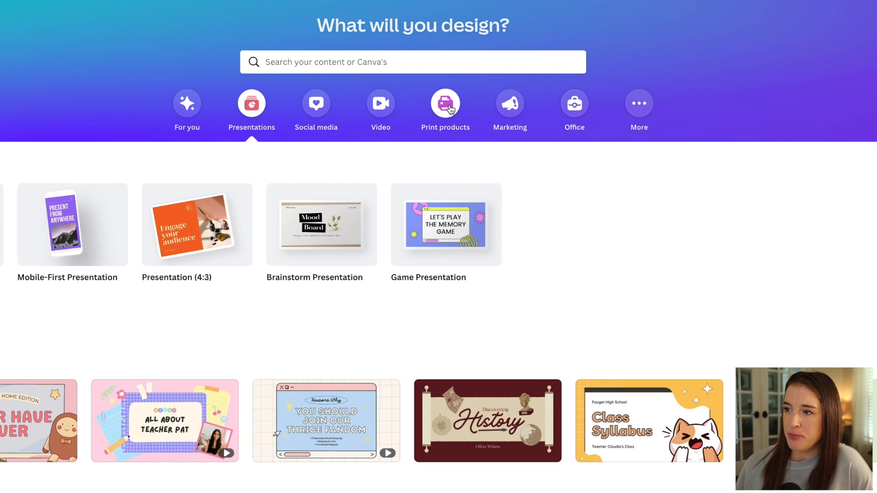
- Browse the print products category, covering the popular, marketing, gifts, stationery, clothing and cards items and the templates below them
left_click(447, 104)
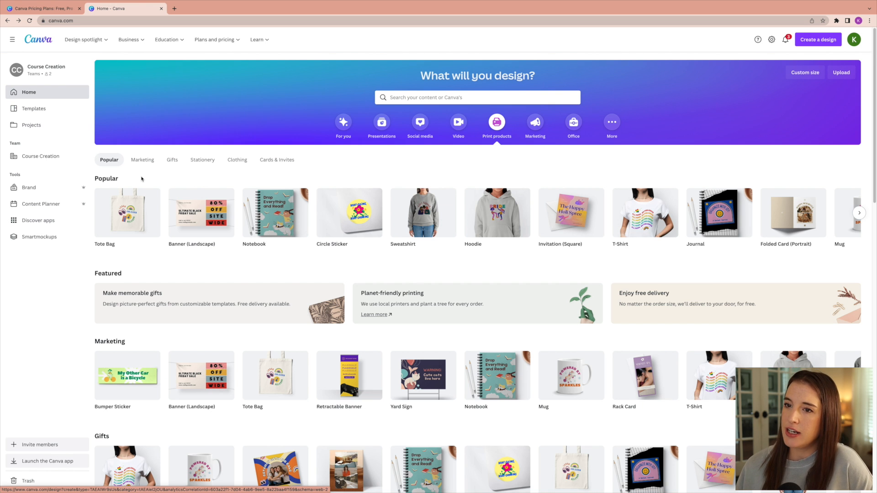
mouse_move(127, 223)
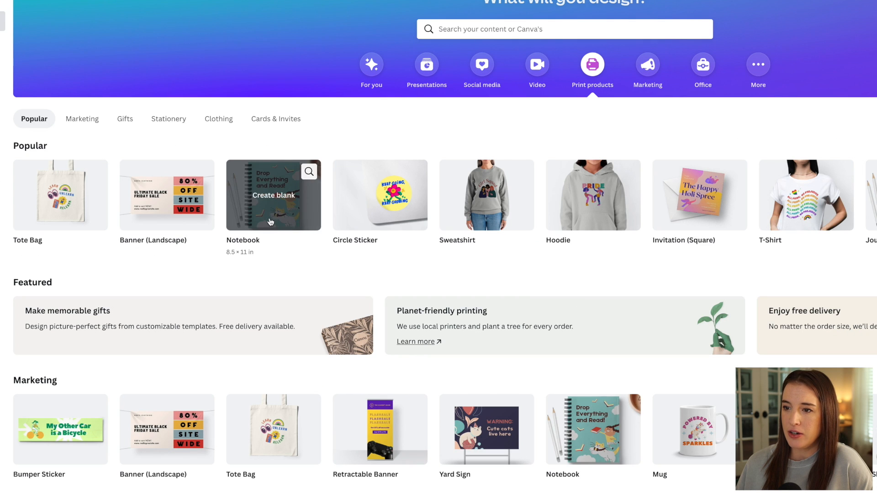
mouse_move(384, 229)
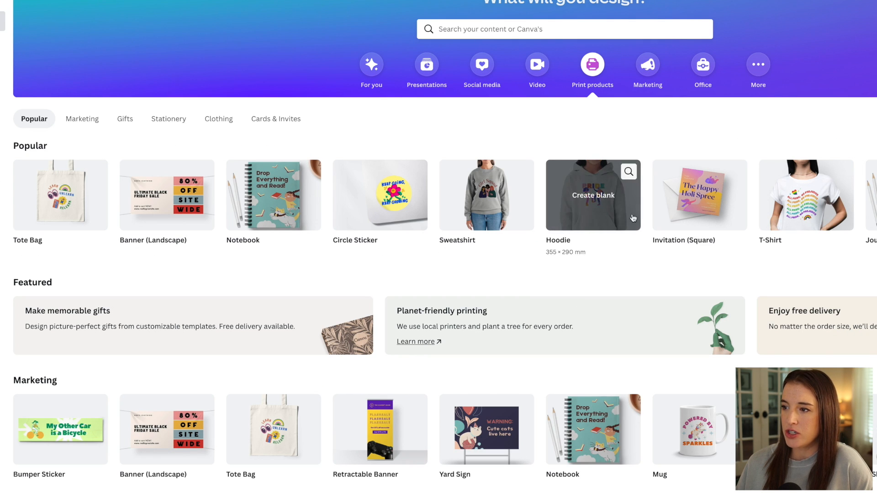
left_click(859, 212)
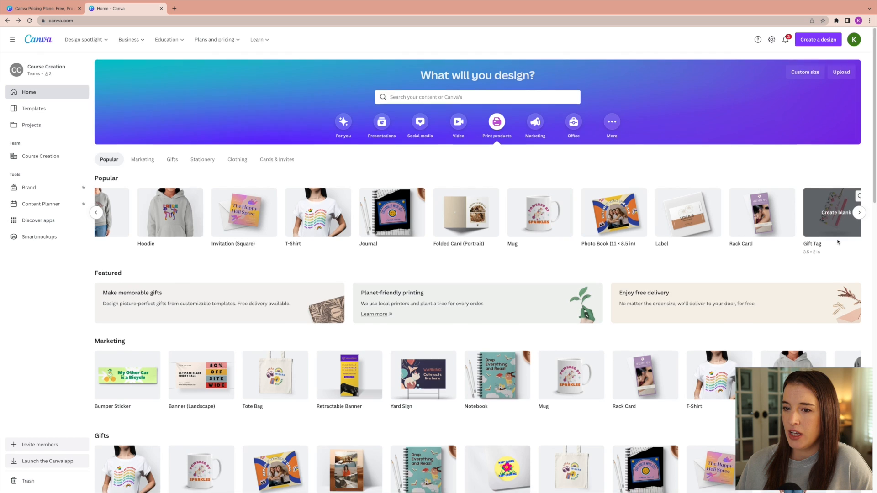
scroll(838, 242, "down", 3)
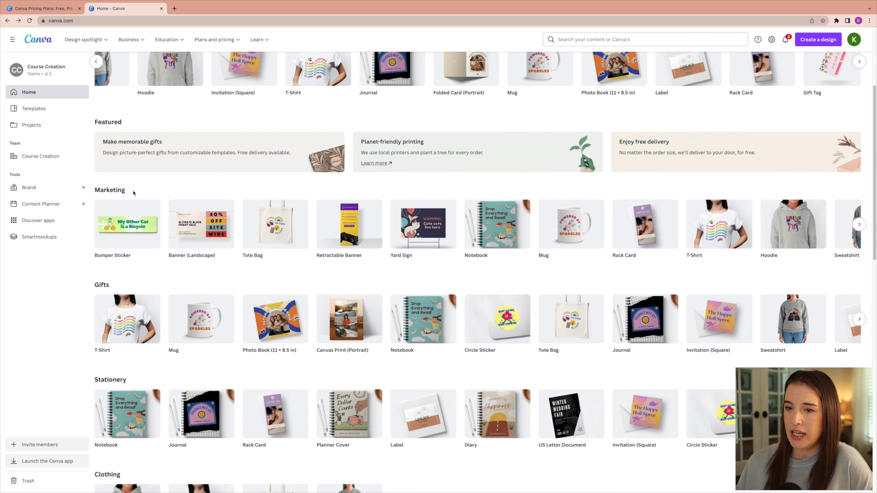
scroll(213, 390, "down", 5)
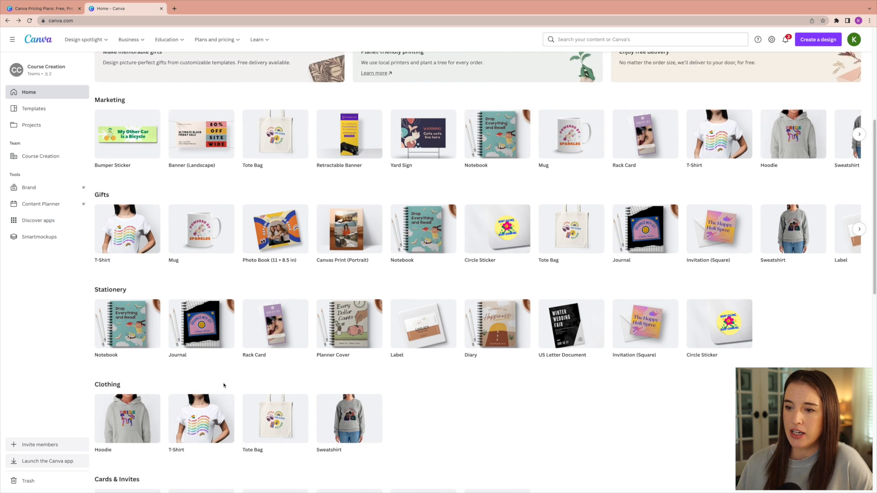
scroll(223, 386, "down", 3)
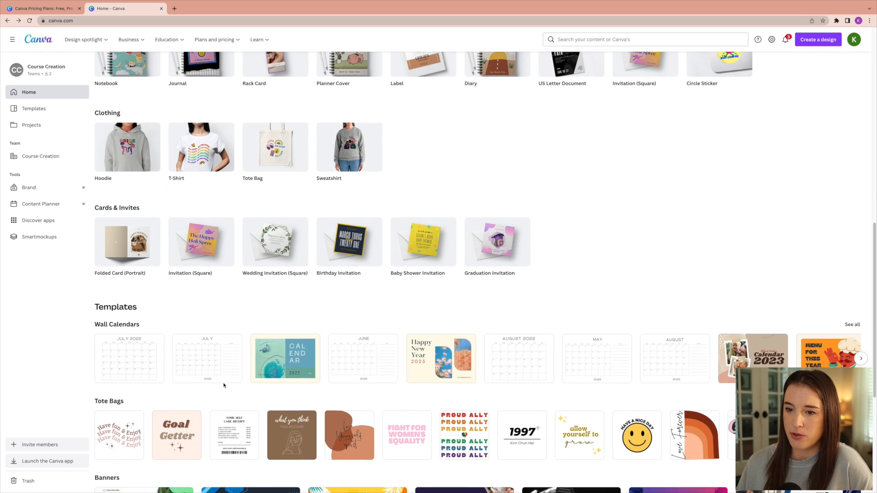
scroll(224, 385, "up", 2)
scroll(223, 384, "up", 2)
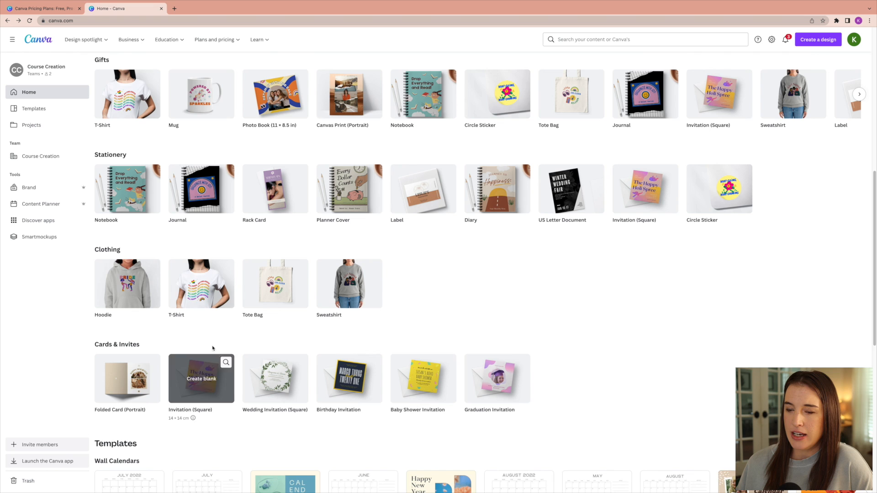
- Create a T-shirt design from the clothing products, apply the beige striped RETRO template to it and close the design
left_click(207, 302)
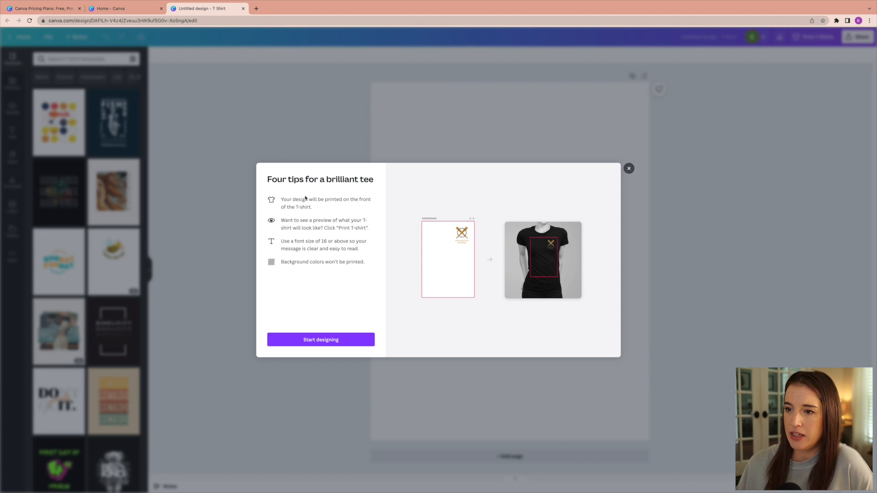
left_click(368, 338)
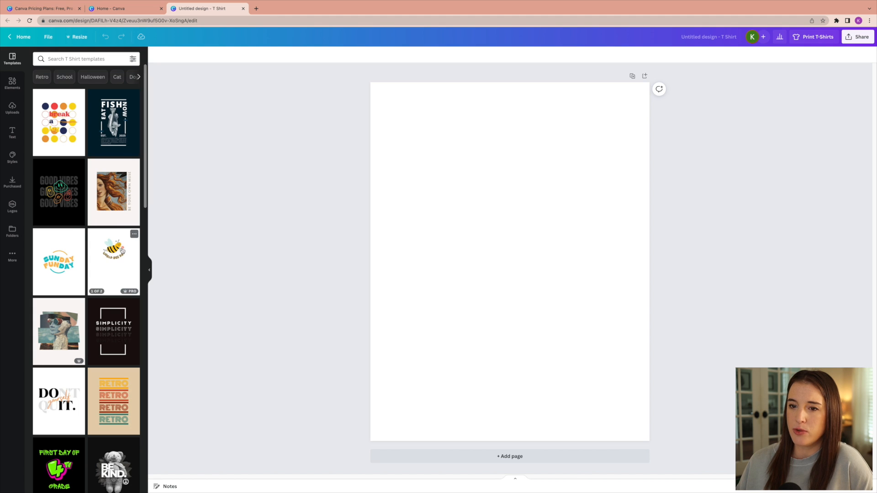
left_click(110, 401)
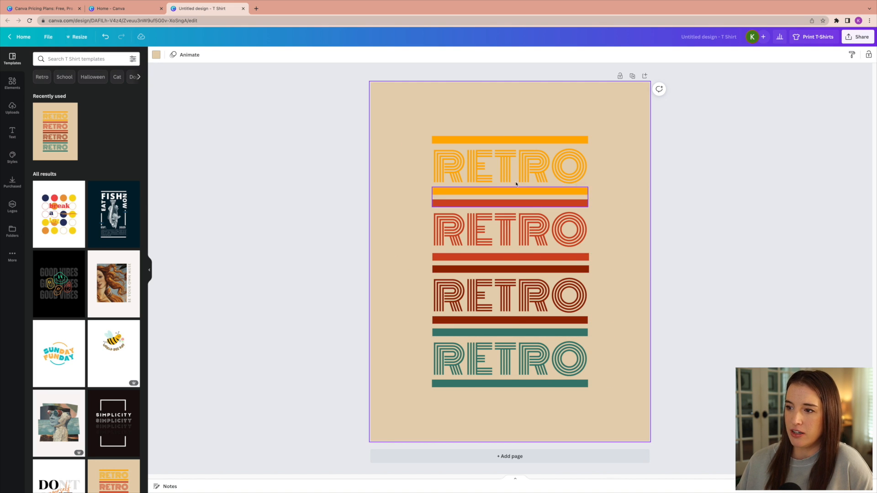
key("super+w")
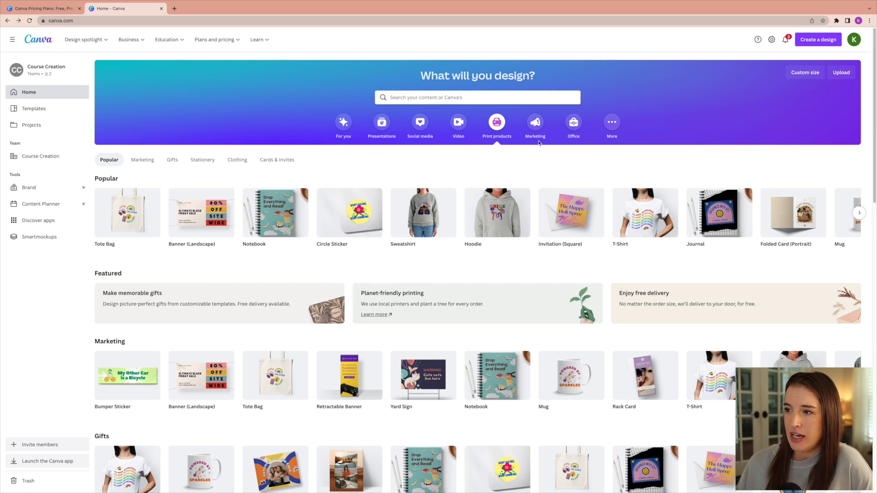
- Browse the marketing category, covering its popular items, online ads, print ads and the templates below them
left_click(535, 122)
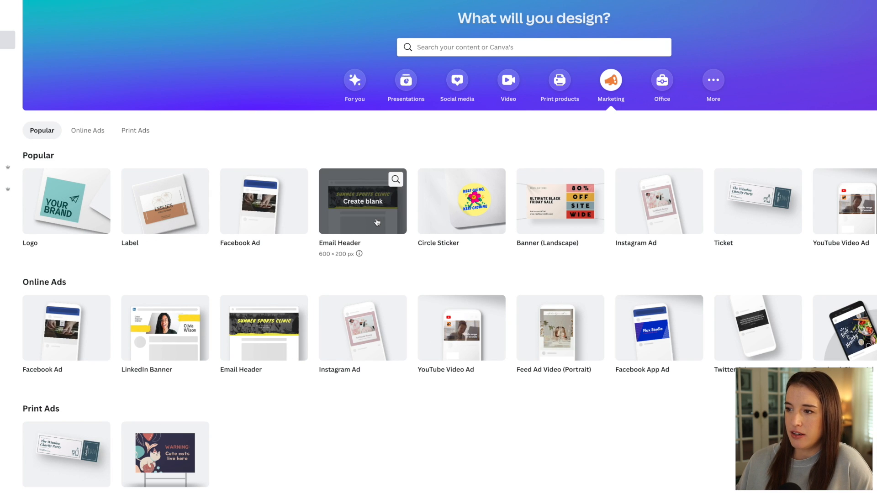
scroll(365, 219, "down", 3)
scroll(375, 218, "down", 5)
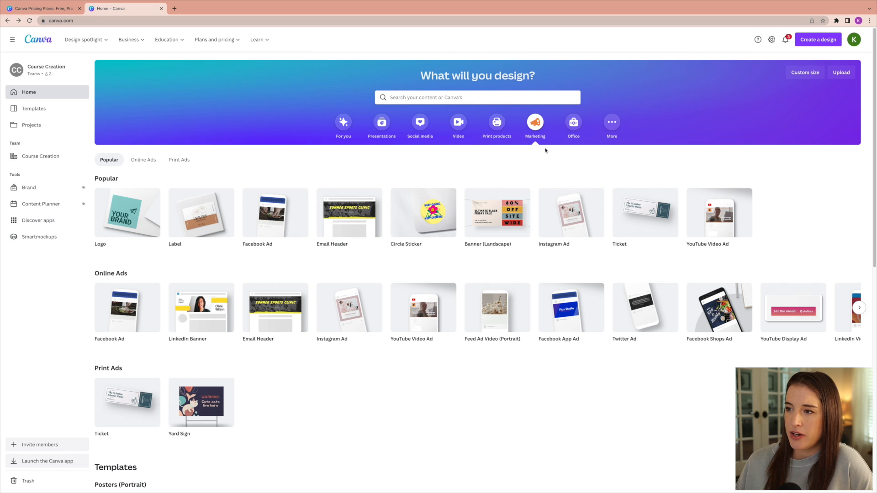
- Browse the additional design types beyond the main categories, including the infographic, photo collage, desktop wallpaper, graph and book cover templates
left_click(611, 125)
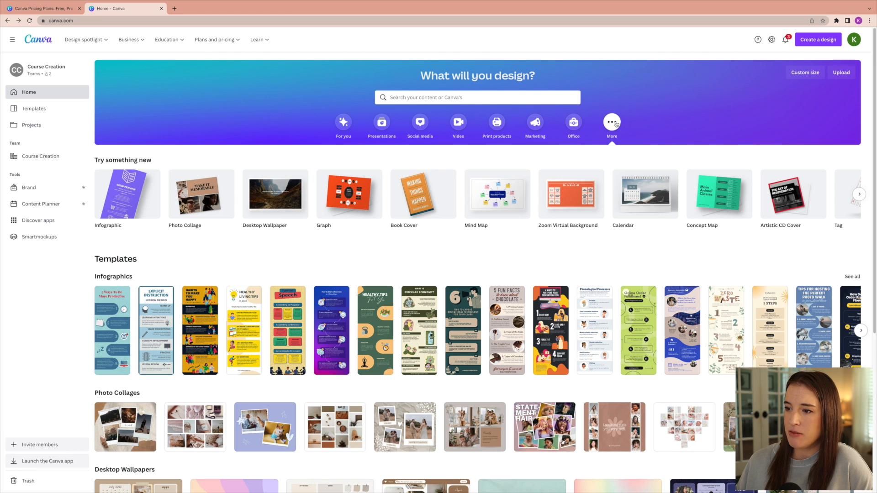
scroll(521, 241, "down", 3)
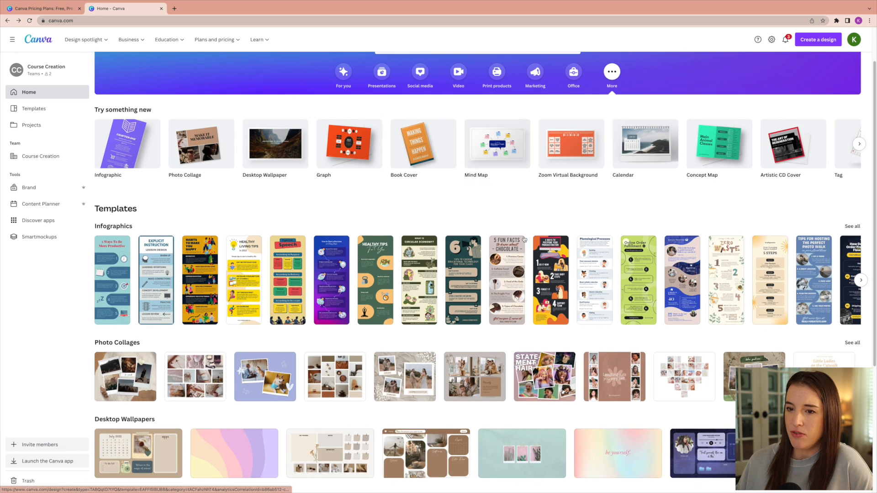
scroll(524, 239, "down", 2)
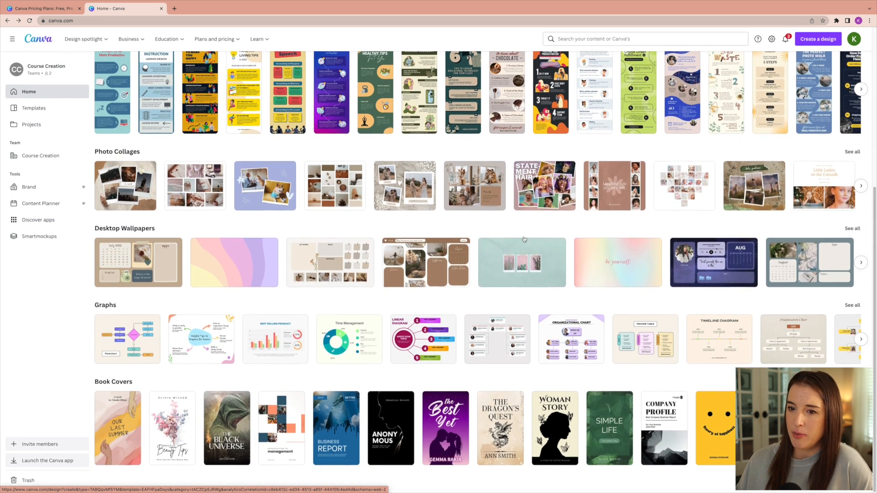
scroll(524, 239, "up", 5)
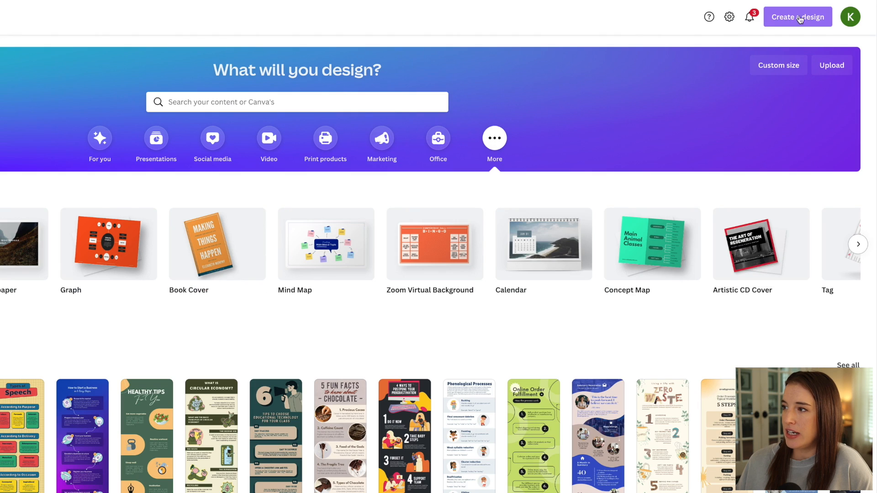
- Open the options for creating a new design and look through the suggested formats from Video down to Desktop Wallpaper
left_click(816, 41)
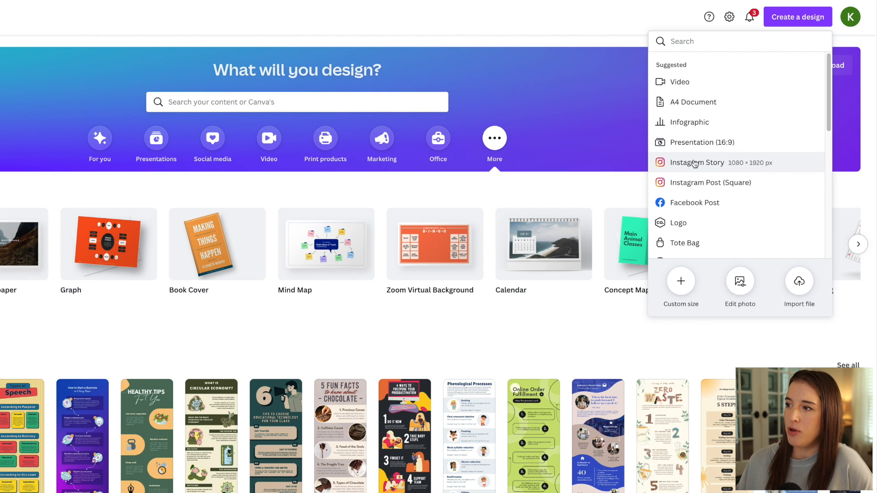
left_click(725, 164)
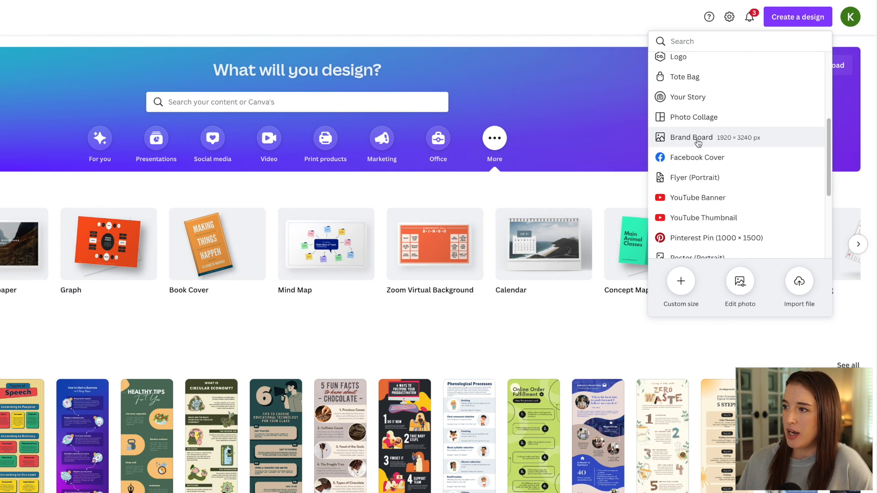
scroll(762, 162, "down", 1)
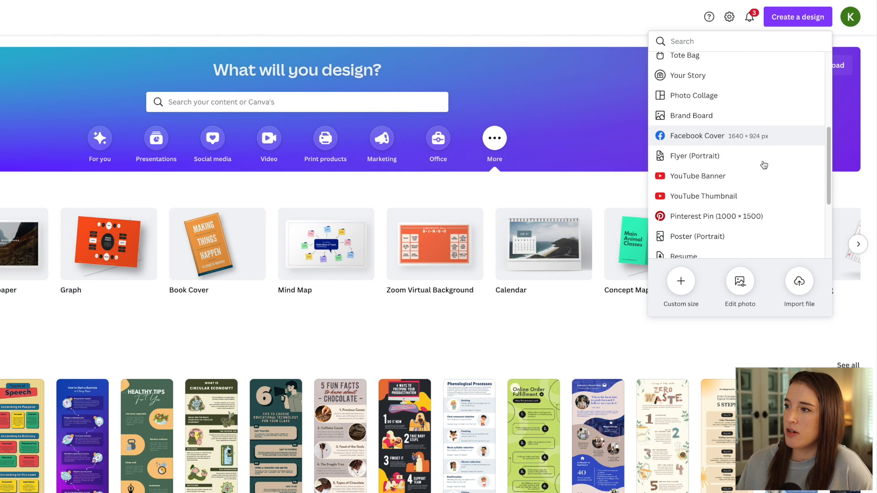
scroll(762, 167, "down", 1)
scroll(741, 190, "down", 5)
scroll(742, 192, "down", 3)
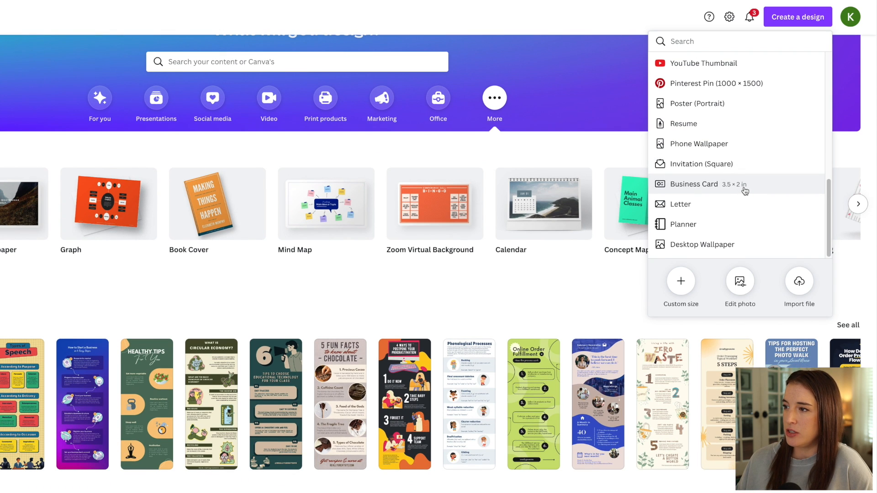
- View the custom size settings and their available measurement units, then close them without creating a design
left_click(680, 281)
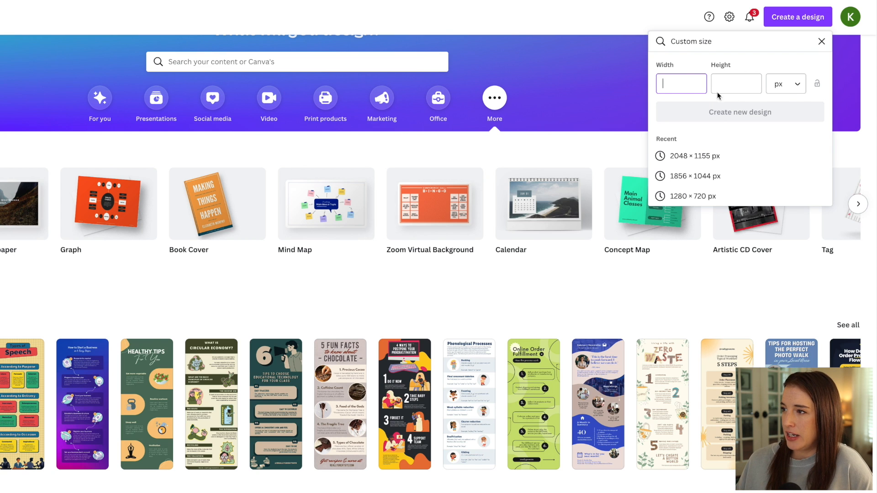
left_click(785, 84)
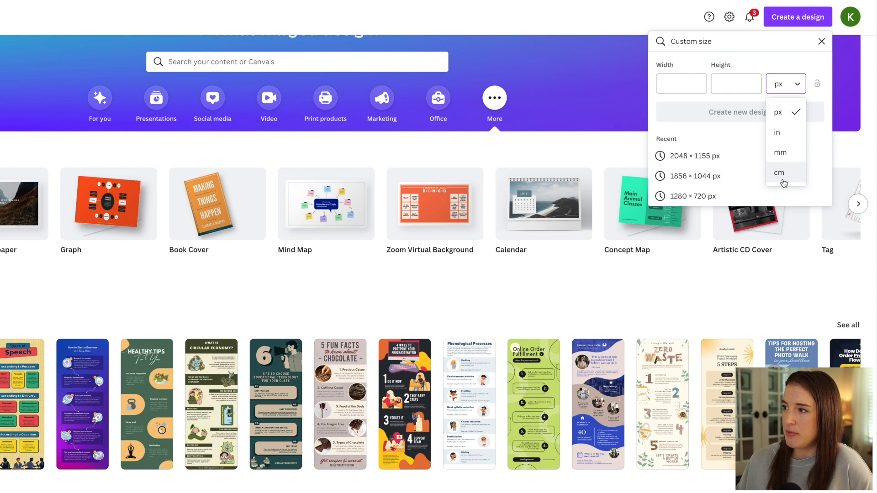
left_click(774, 63)
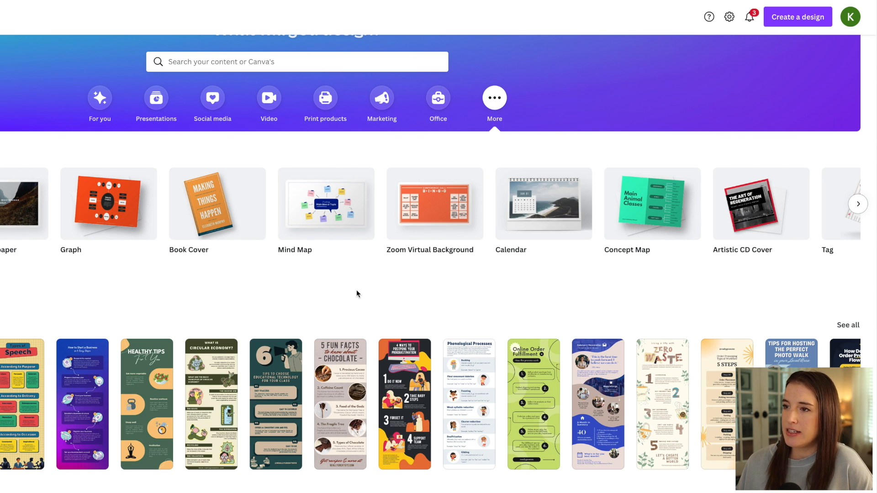
- Browse the social media category and open the THINK HAPPY BE HAPPY template from the square Instagram posts
left_click(214, 98)
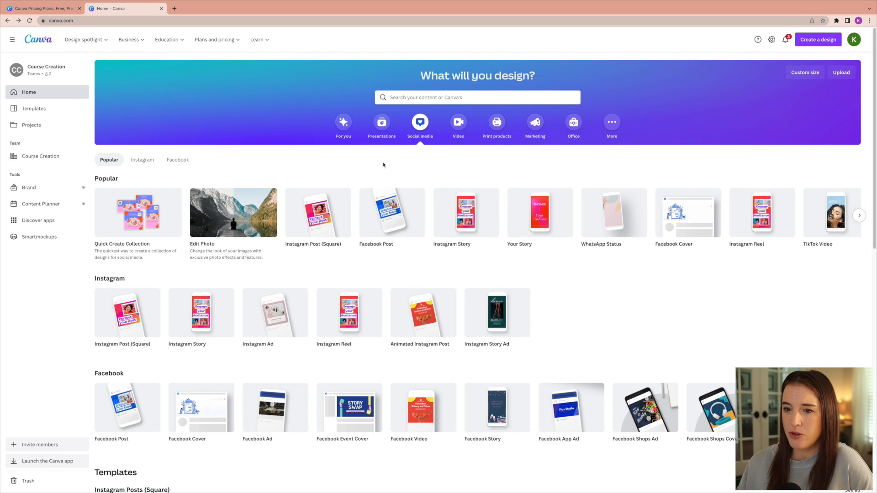
scroll(158, 202, "down", 1)
scroll(383, 165, "down", 6)
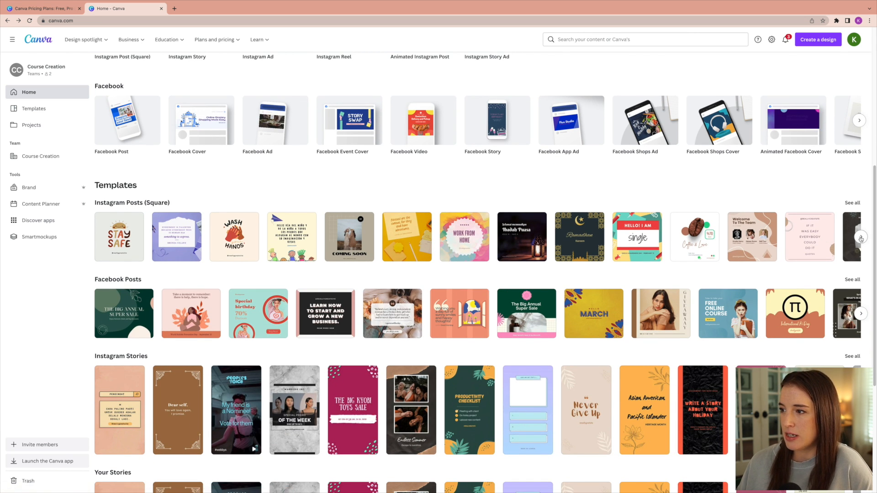
left_click(860, 237)
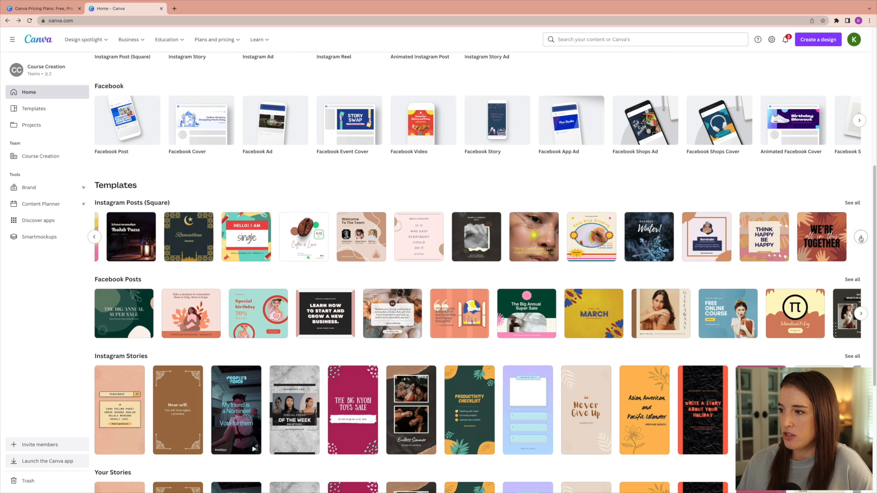
left_click(771, 237)
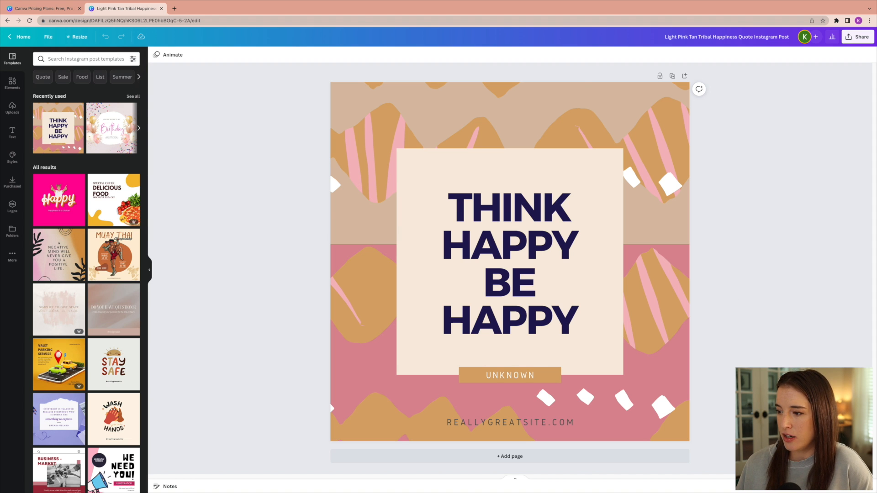
- Select the post's beige square, background, quote and website text in turn to view the editing options of each element
left_click_drag(798, 488, 763, 487)
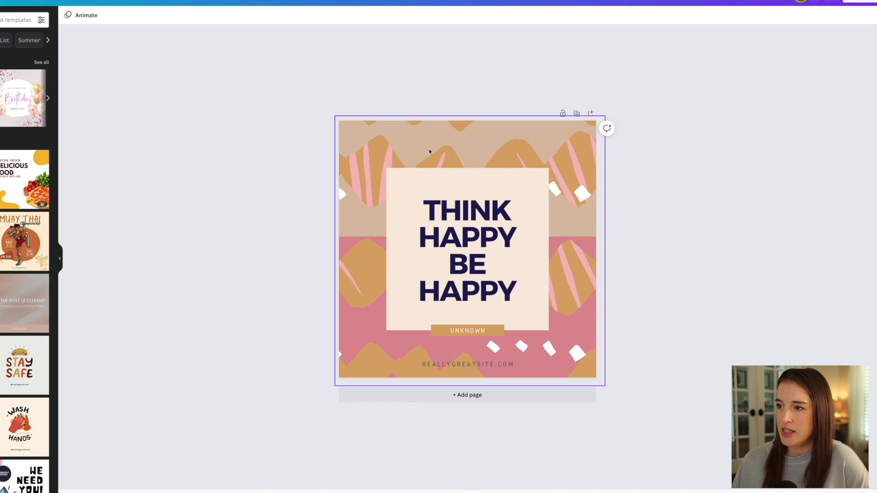
left_click(413, 191)
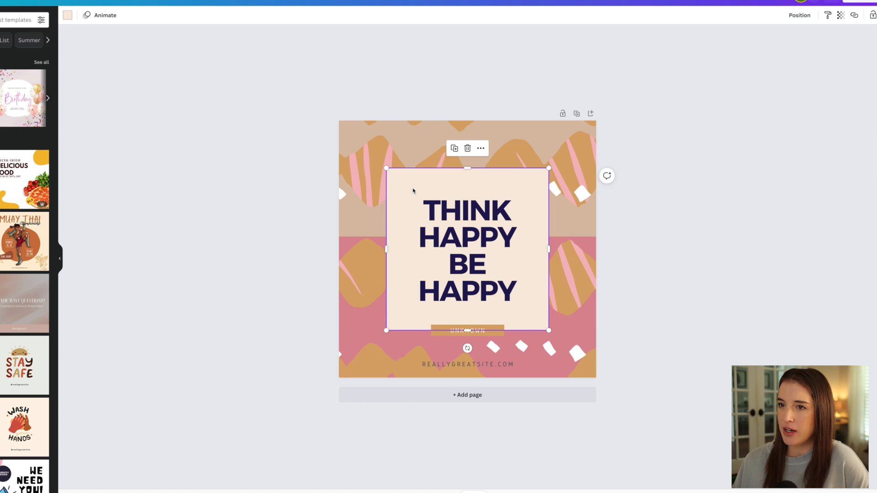
left_click(361, 145)
left_click(467, 215)
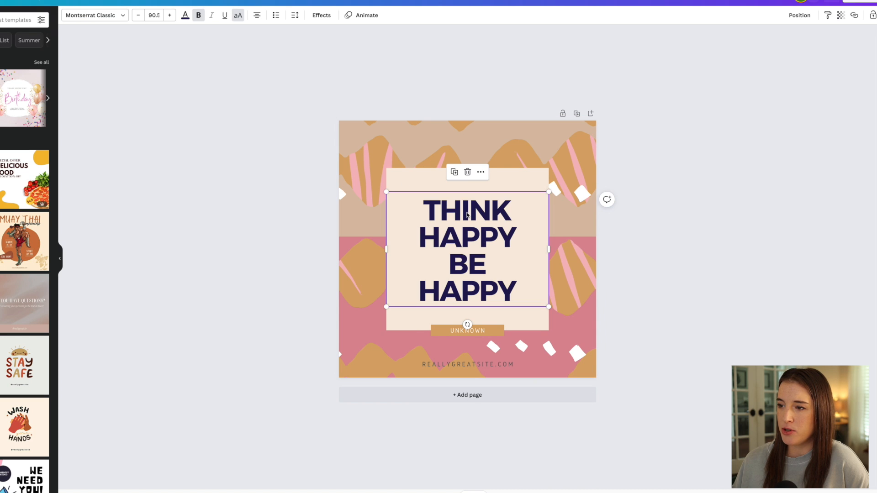
left_click(460, 331)
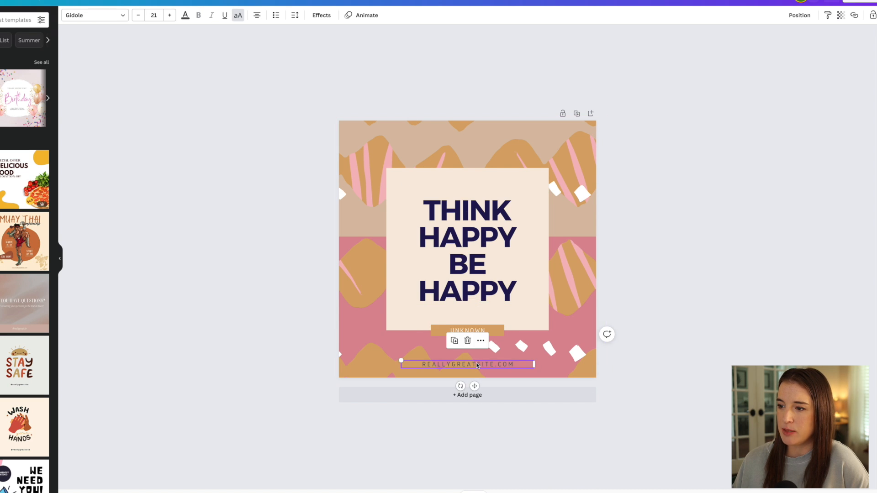
left_click(543, 356)
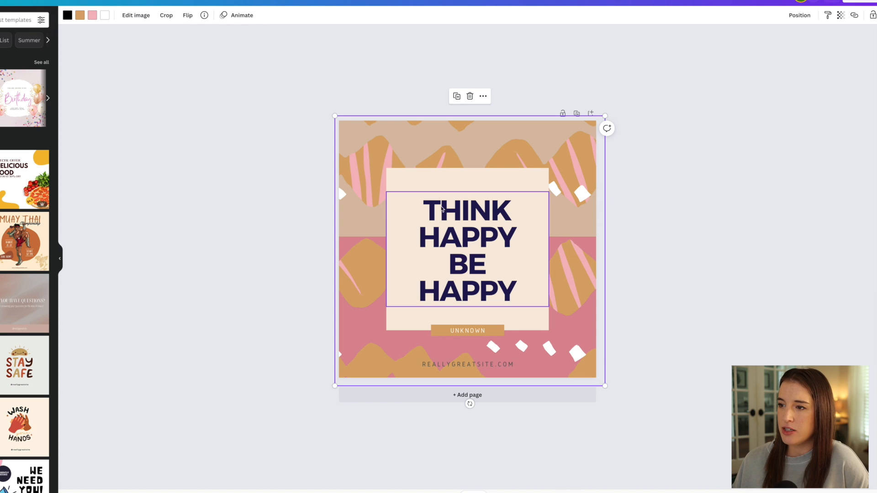
- Replace the quote in the centre of the post with "LIVE LIFE TO THE FULLEST"
left_click(476, 209)
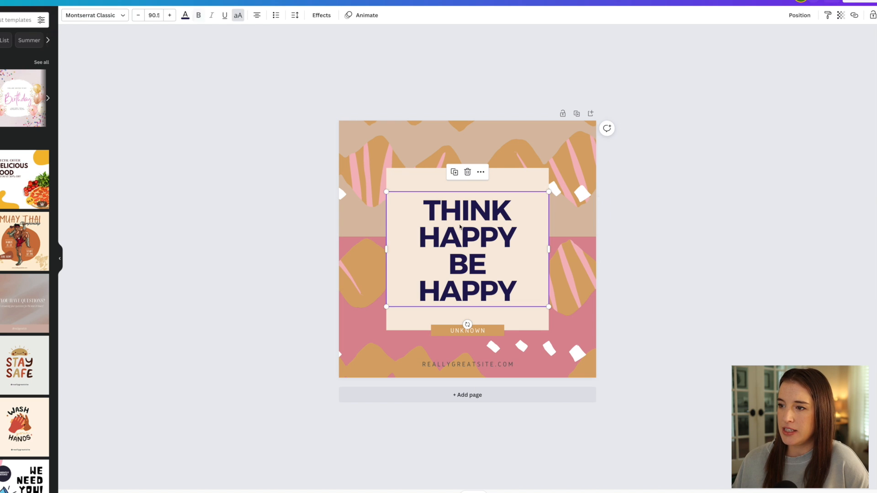
double_click(516, 292)
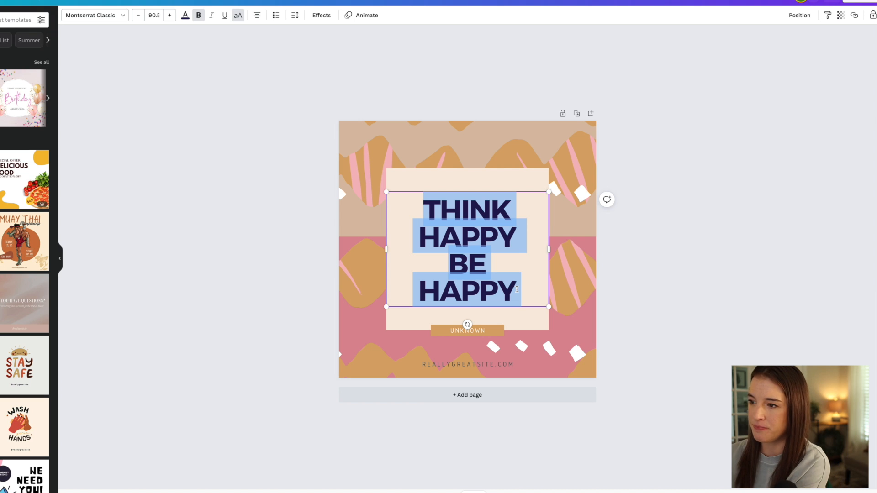
type("LIVE")
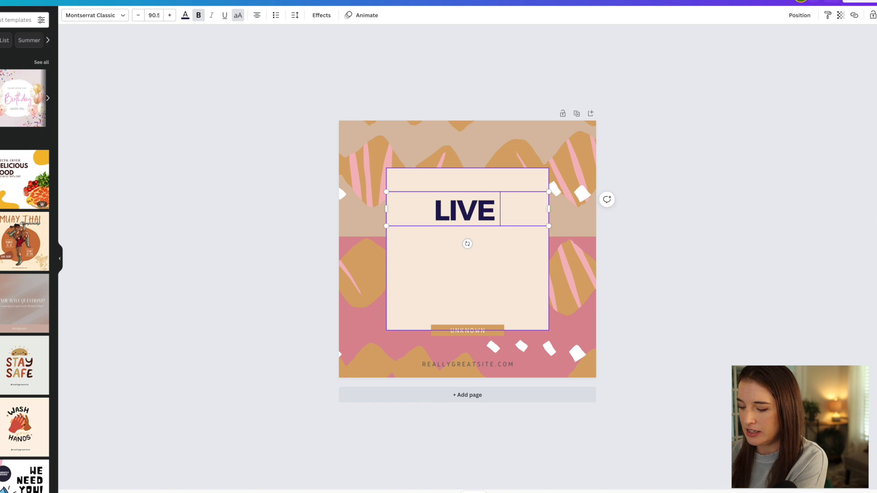
type(" LIFE")
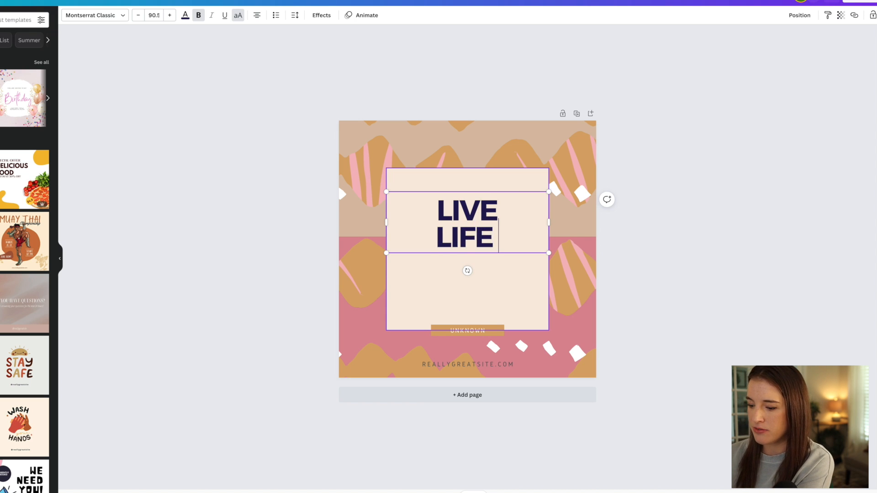
type(" TO THE FUL")
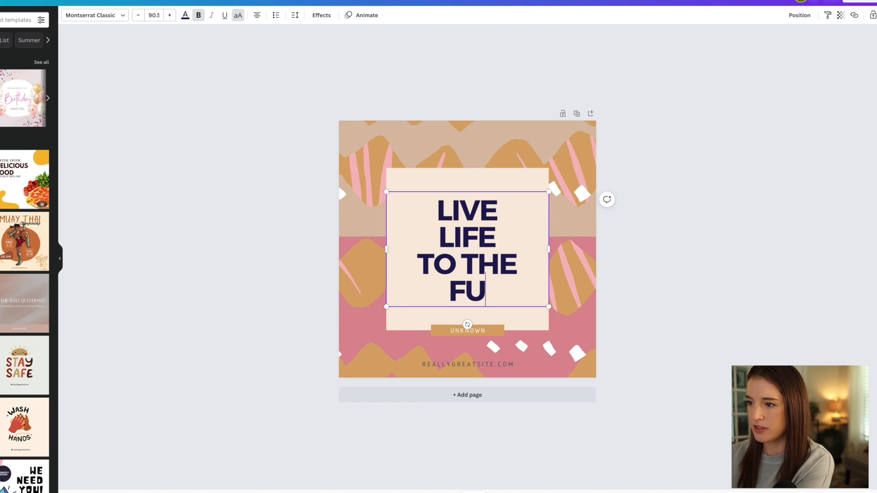
type("LEST")
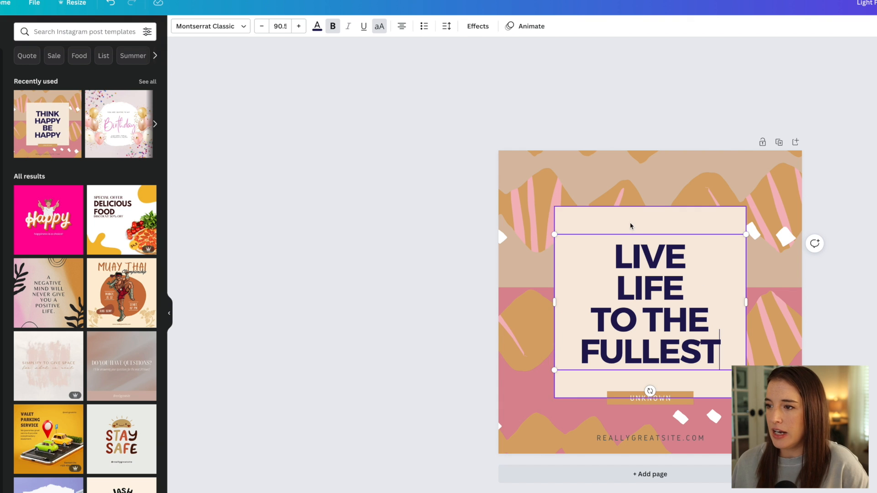
- Try Oswald on the word FULLEST and other fonts on the whole quote, settling on Best light for all its text
left_click(244, 27)
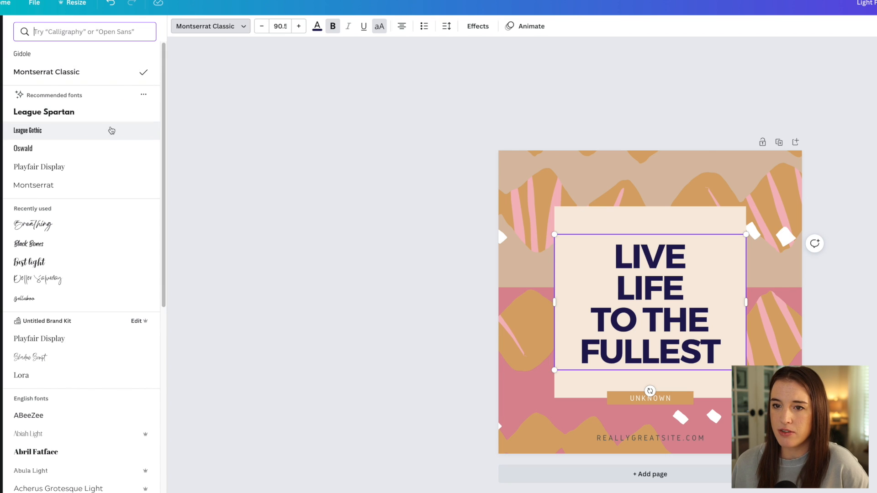
left_click(99, 146)
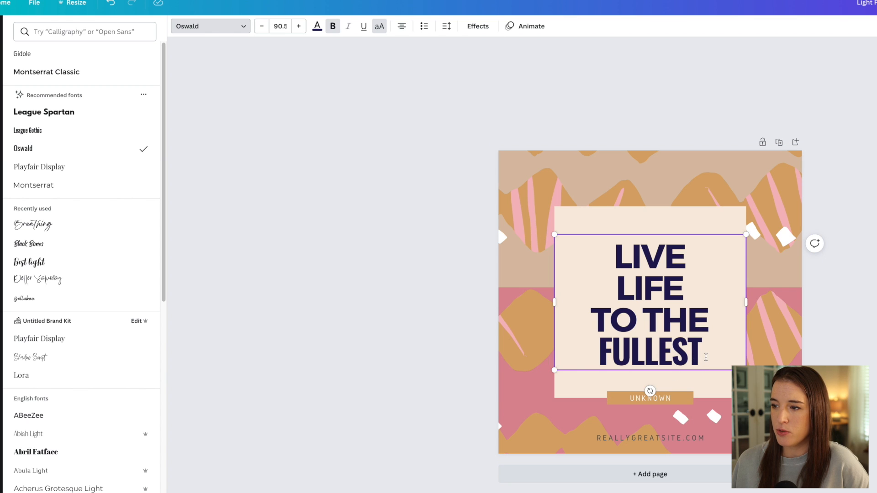
left_click_drag(703, 355, 613, 255)
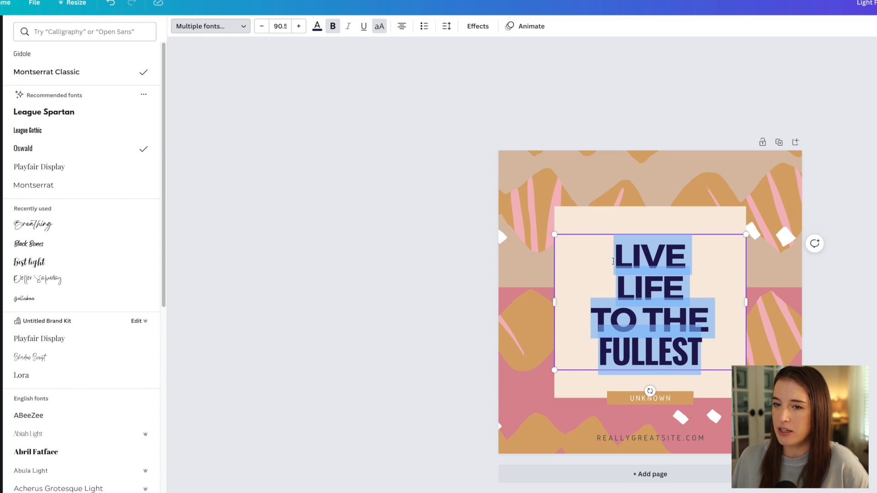
left_click(73, 168)
left_click(59, 281)
left_click(46, 262)
- Look through the available fonts for the quote and search them for "modern"
scroll(62, 263, "down", 5)
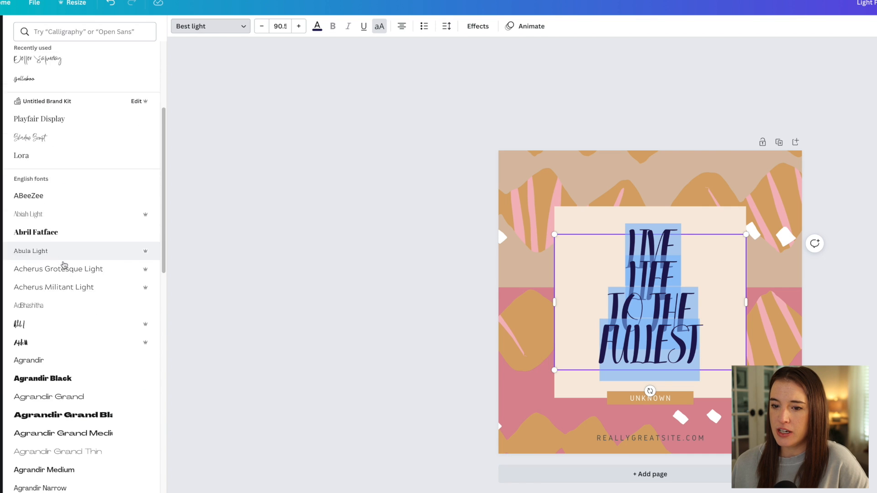
scroll(82, 206, "up", 5)
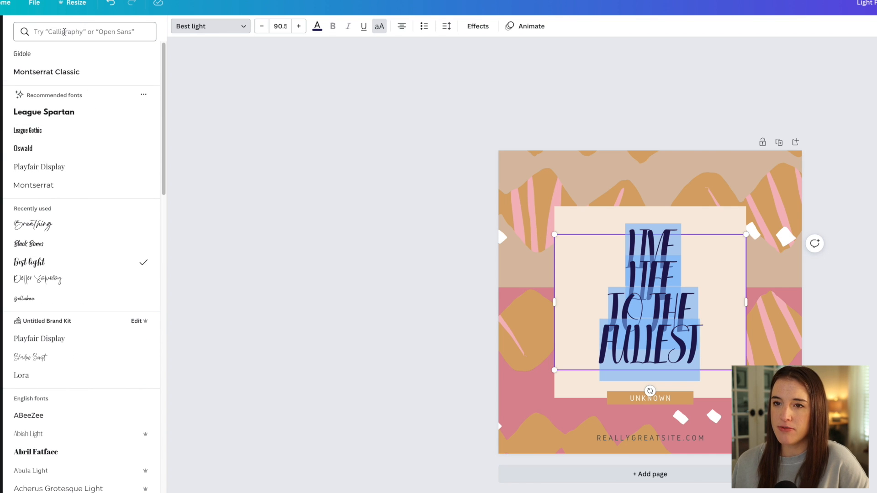
left_click(125, 35)
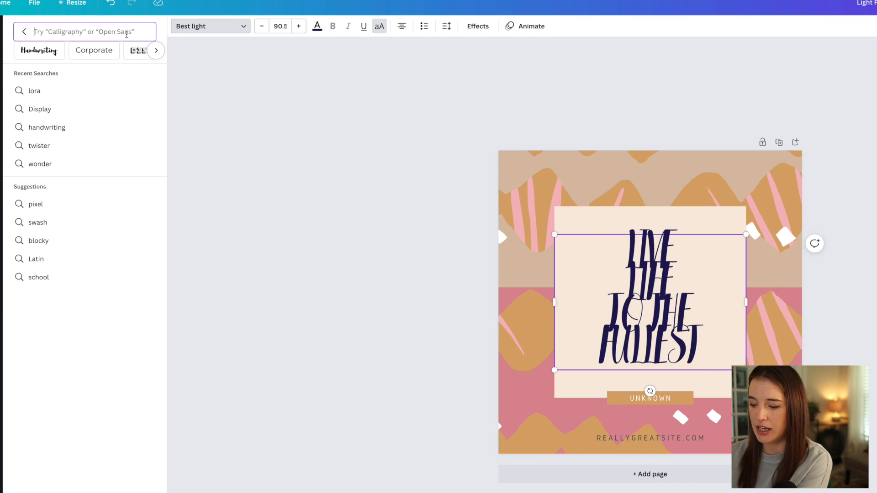
type("modern")
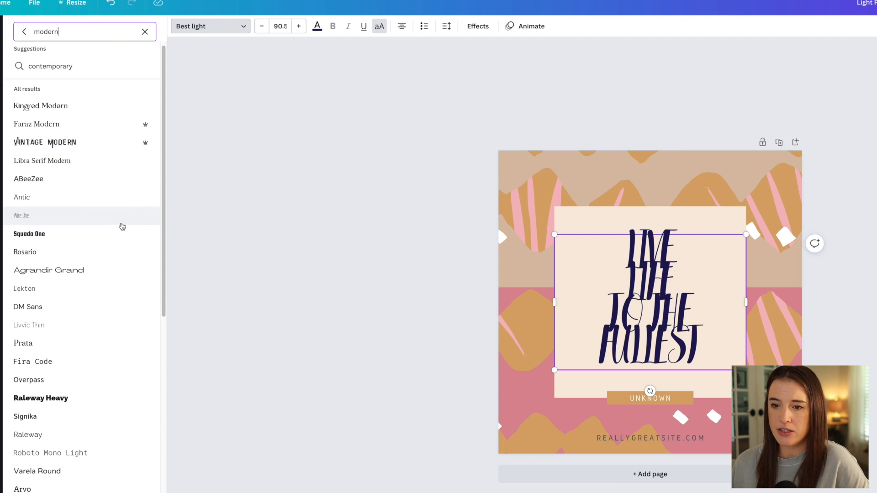
- Set the quote's font to Oswald from the "modern" font results
scroll(81, 342, "down", 1)
left_click(78, 348)
scroll(78, 348, "down", 10)
left_click(14, 463)
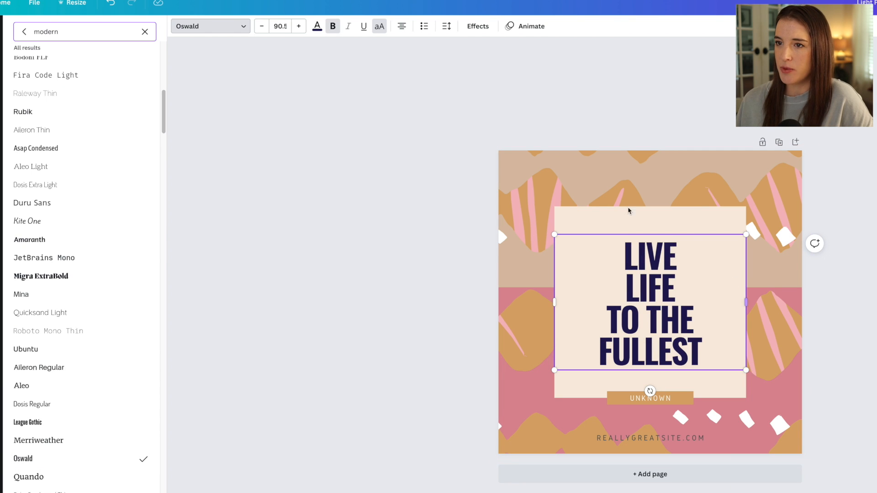
- Mix a custom dusty rose colour, #B27575, for the quote text and select its colour code
left_click(317, 27)
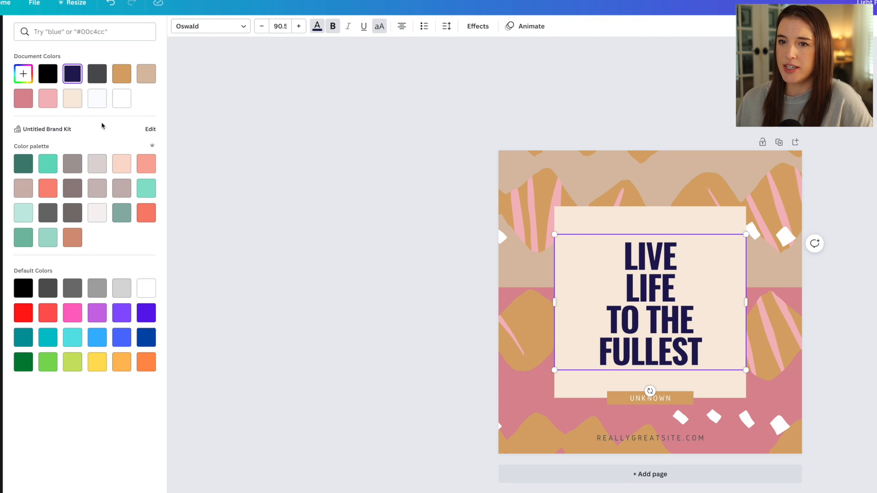
left_click(23, 76)
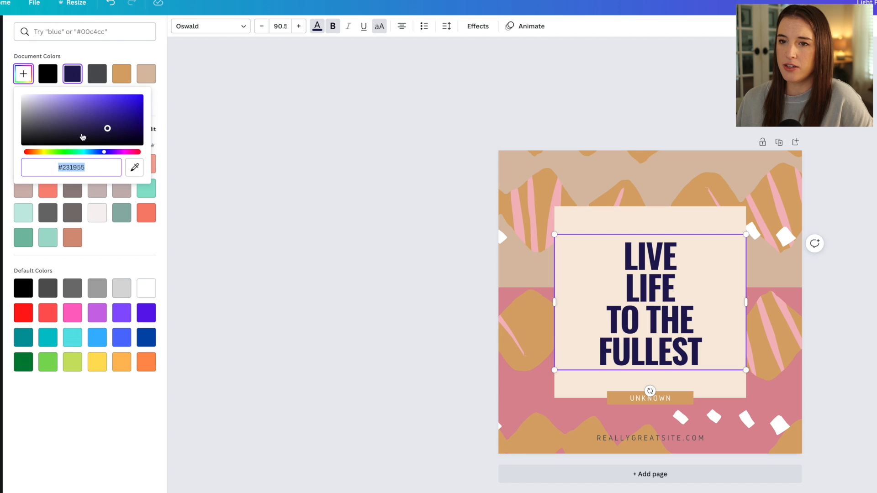
left_click_drag(104, 155, 26, 155)
left_click(75, 101)
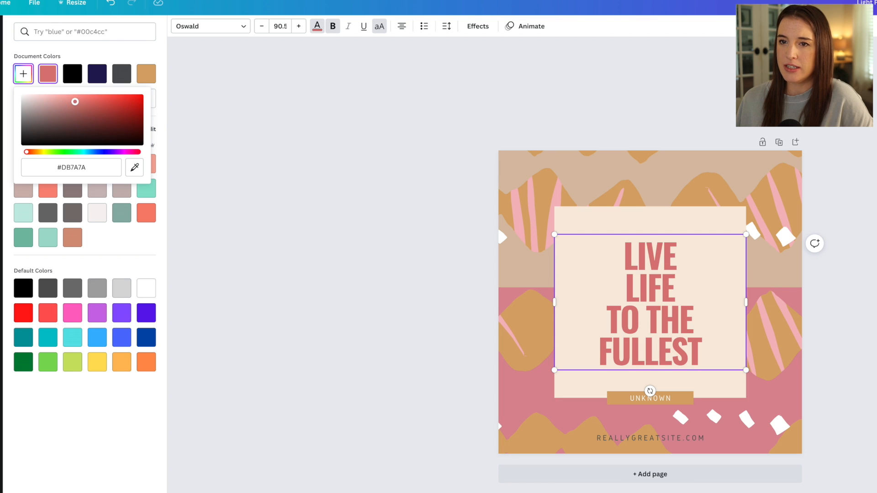
left_click_drag(75, 101, 62, 101)
left_click(63, 111)
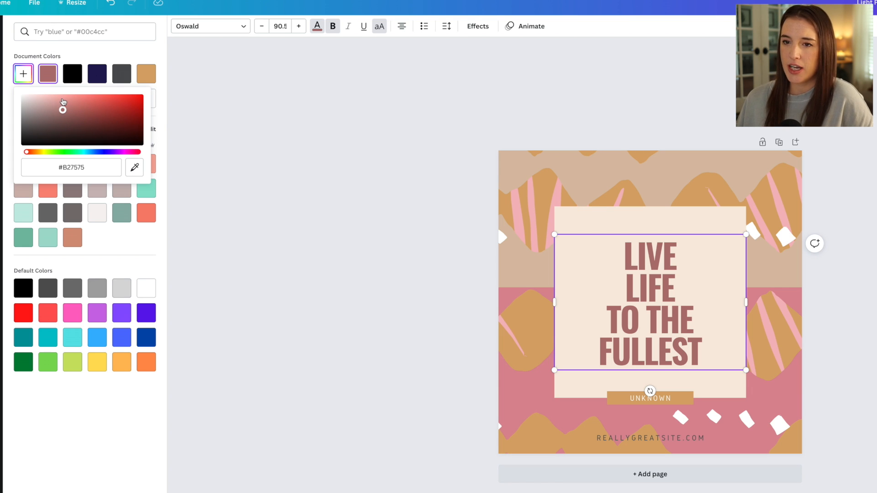
left_click(40, 164)
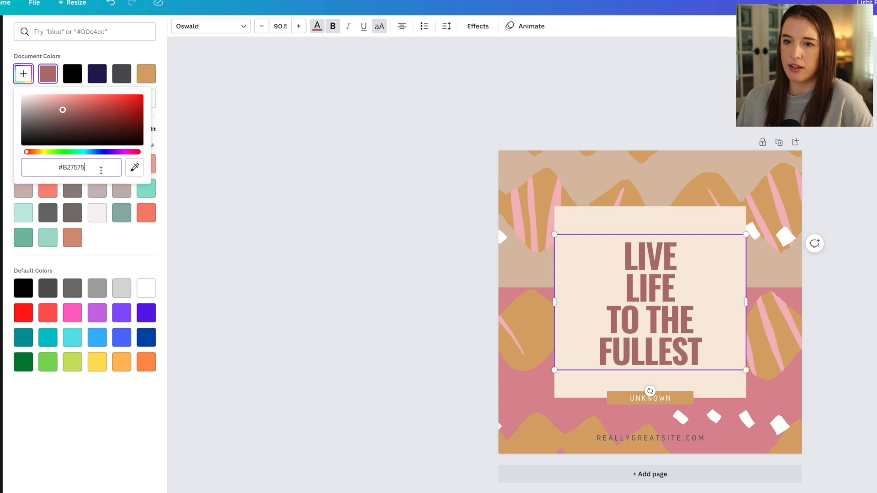
triple_click(100, 170)
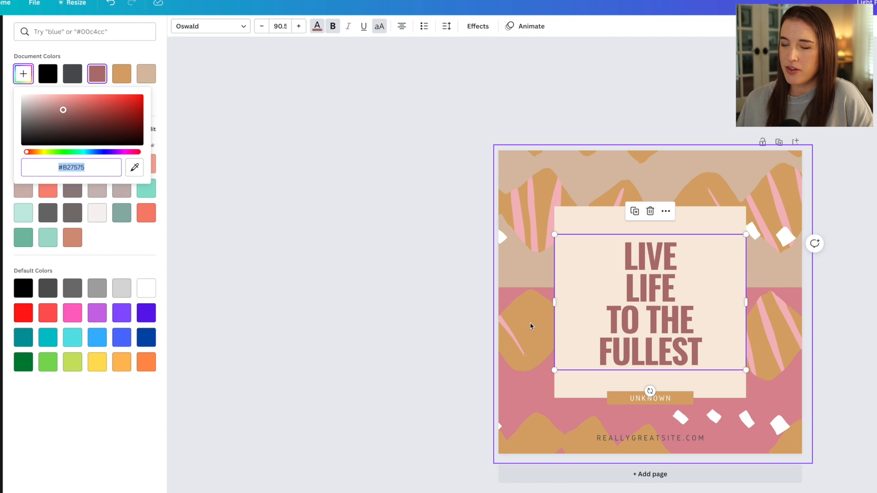
- Sample the ochre of the background shapes for the quote text and shift the colour to coral pink #E68484
left_click(134, 167)
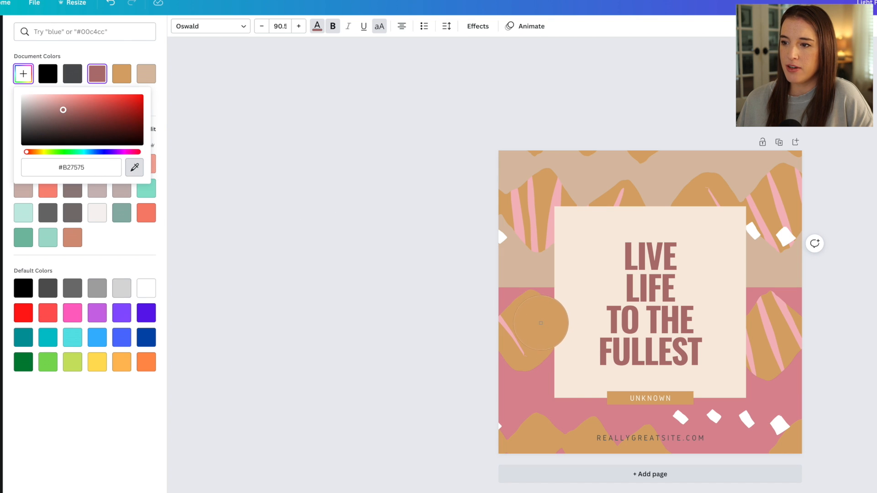
left_click(533, 319)
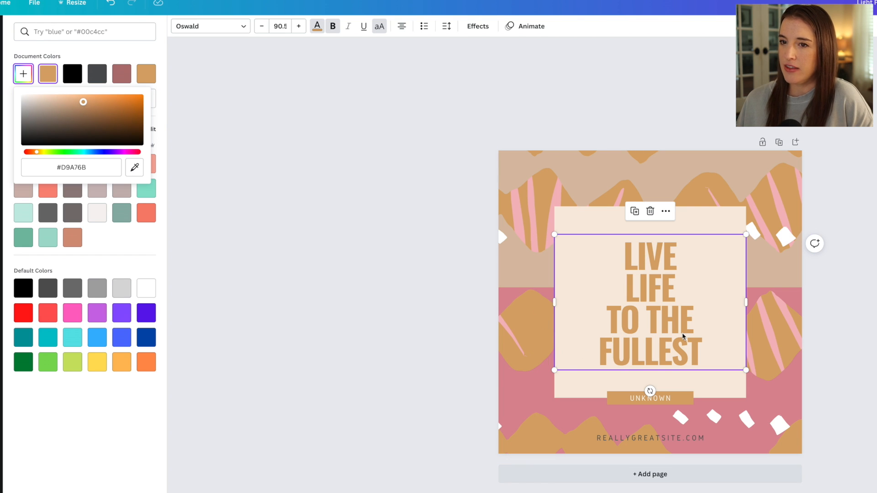
left_click_drag(37, 151, 26, 151)
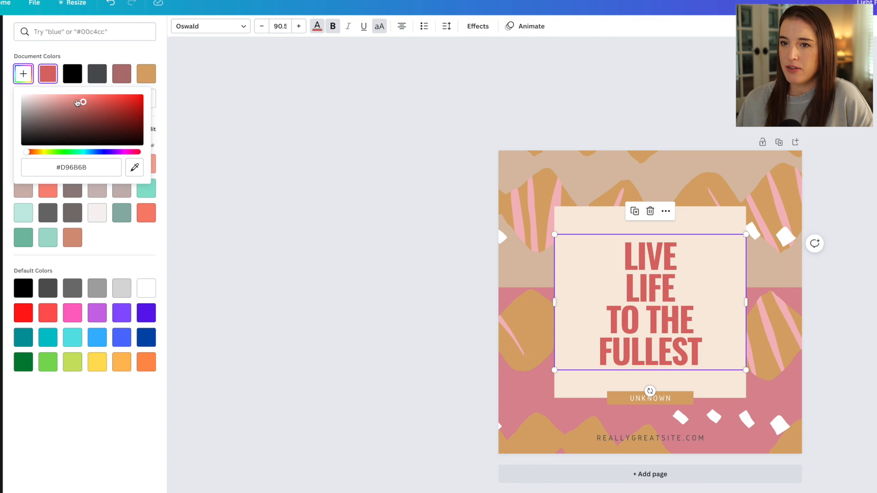
left_click_drag(78, 103, 73, 100)
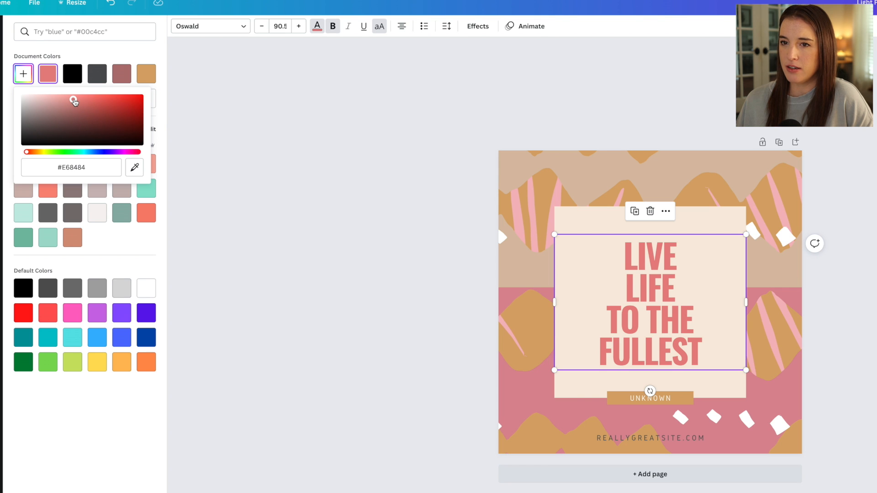
left_click(131, 248)
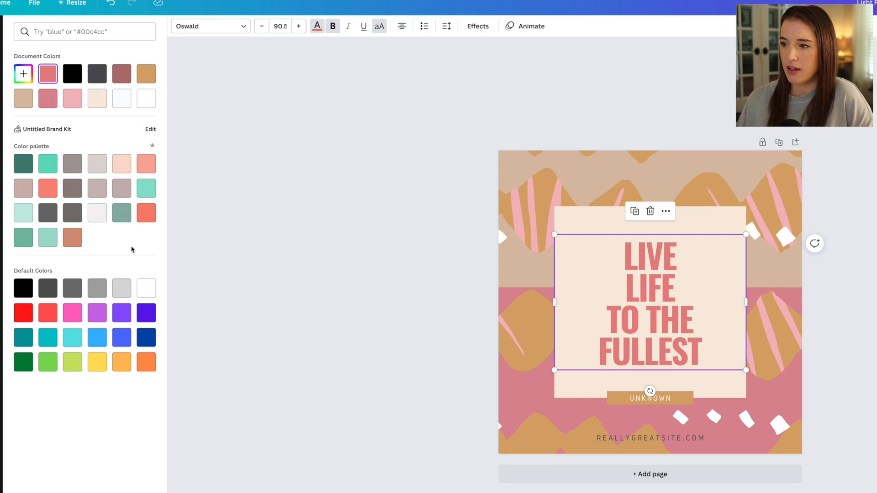
- Try muted green and light peach on the background pattern's pink stripes, settling on the dark green from the brand palette
left_click(534, 188)
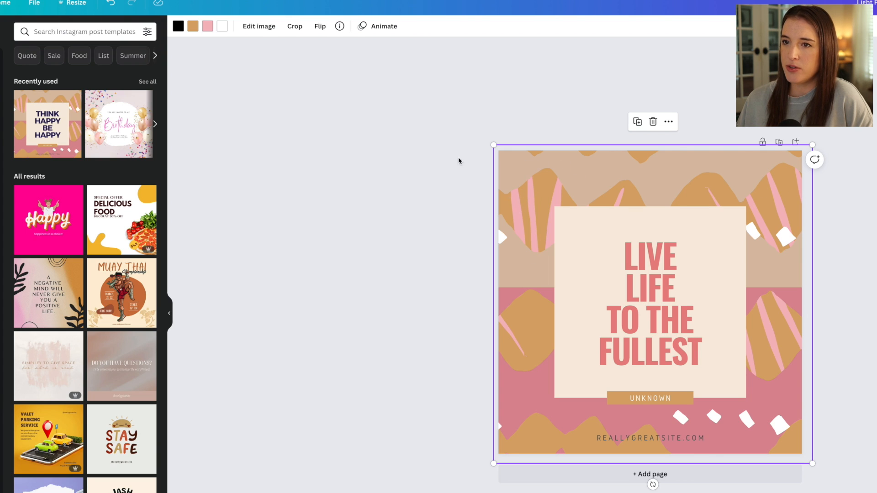
left_click(208, 27)
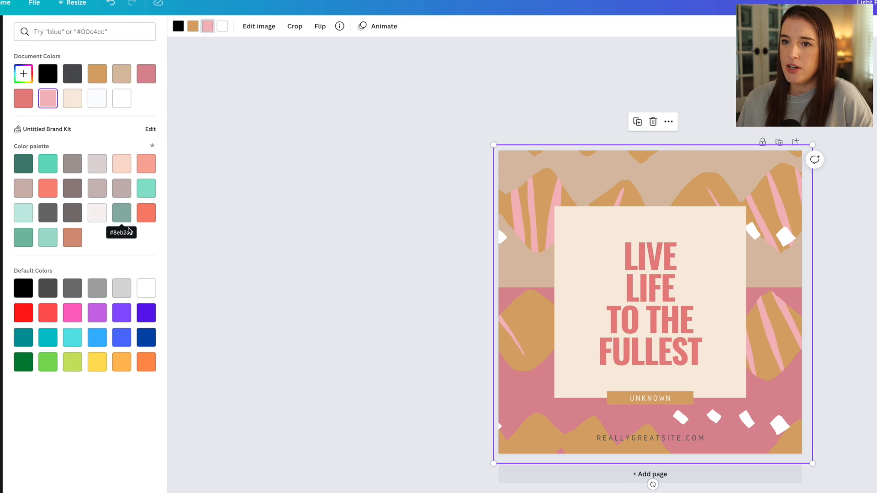
left_click(122, 214)
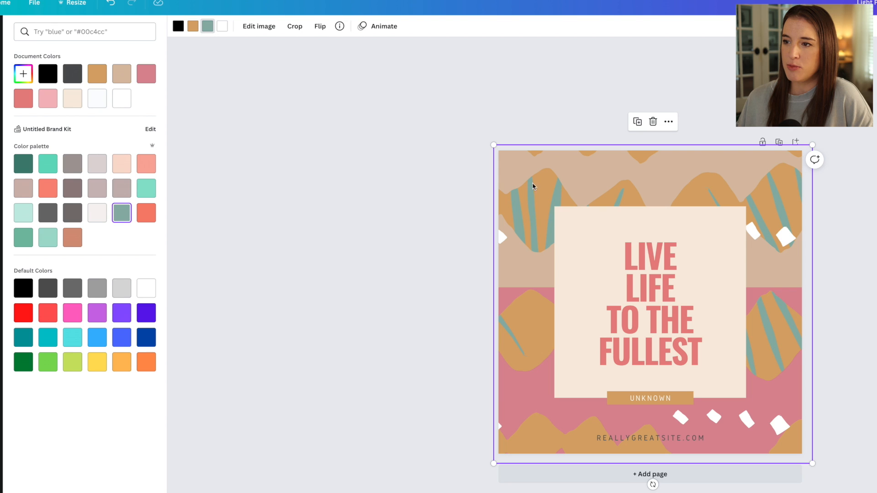
left_click(122, 163)
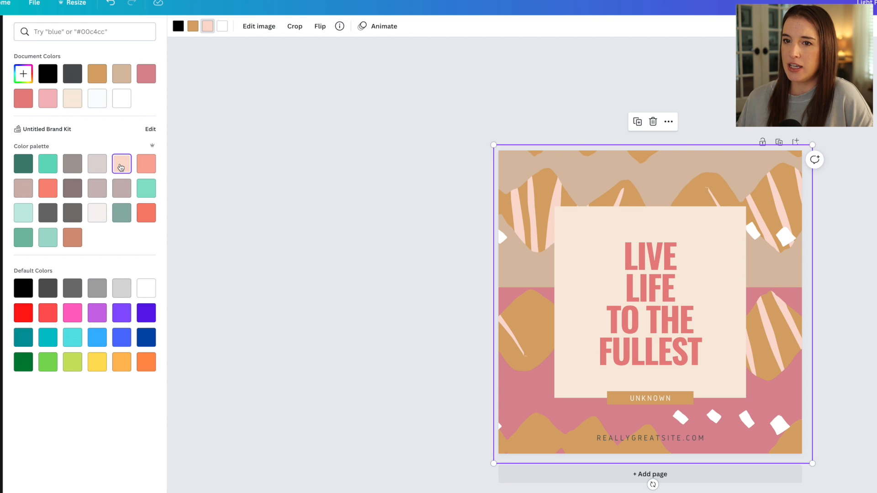
left_click(22, 166)
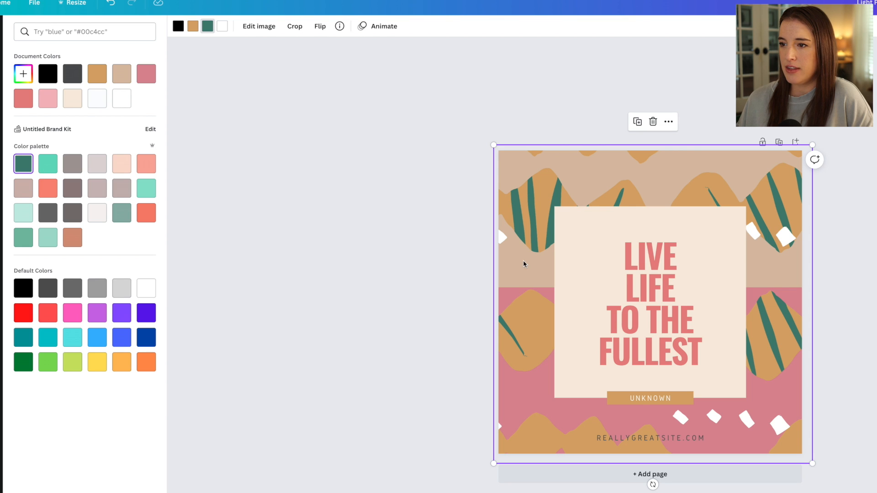
- Recolour the background pattern's ochre shapes light peach and its white diamonds light grey
left_click(193, 28)
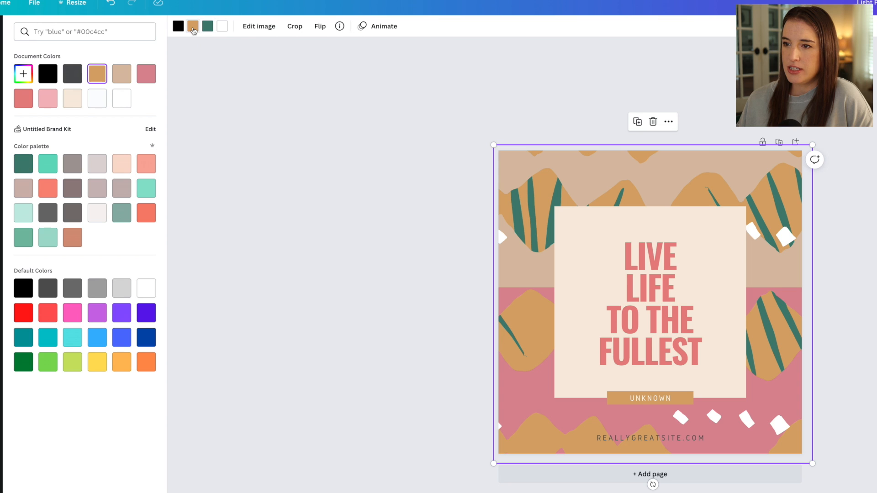
left_click(123, 168)
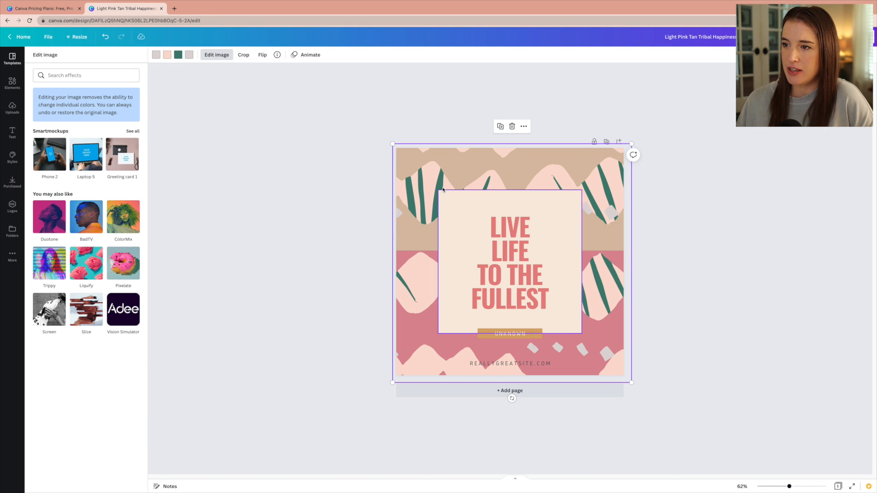
key("ctrl+z")
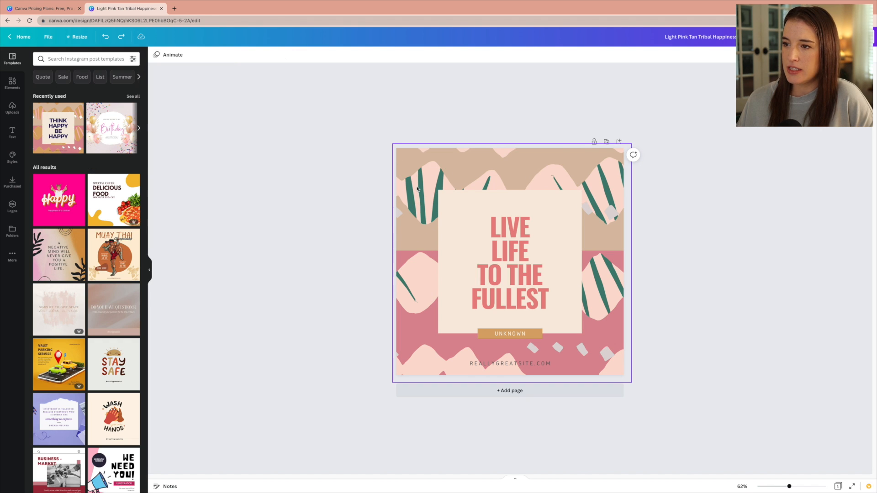
- Delete the pattern graphic from the post and recolour the tan background light grey from the brand palette
left_click(416, 188)
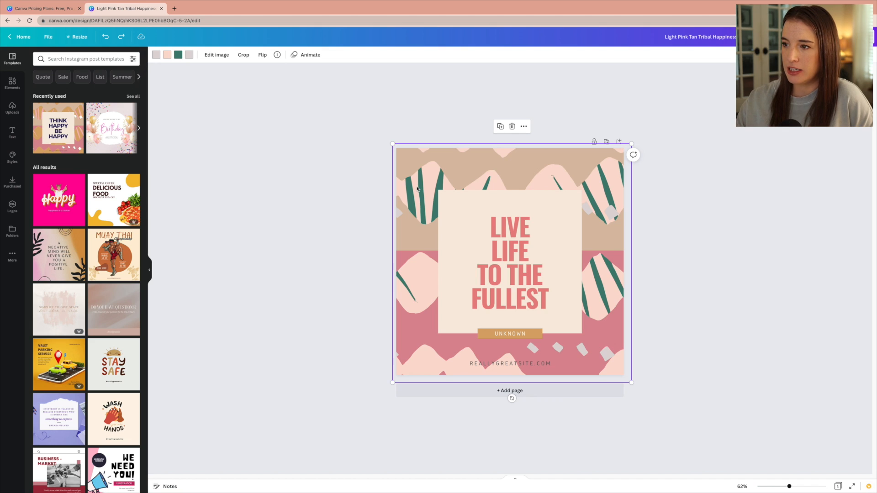
key("Delete")
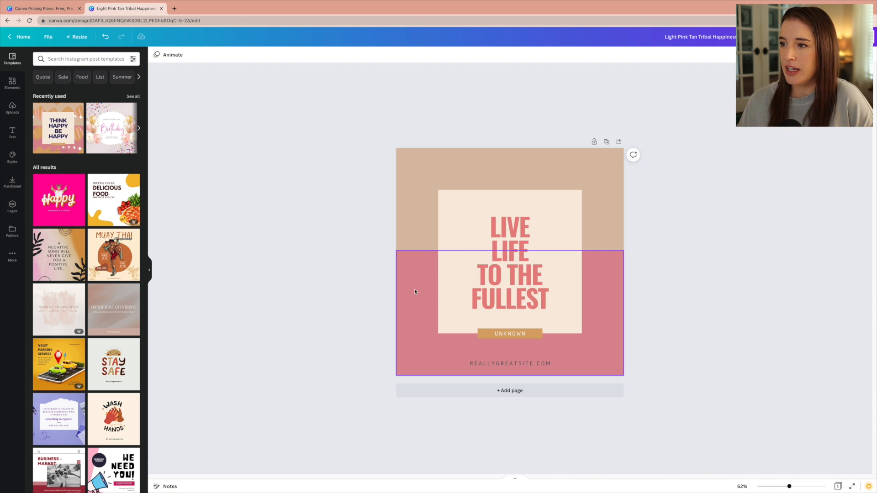
left_click(415, 217)
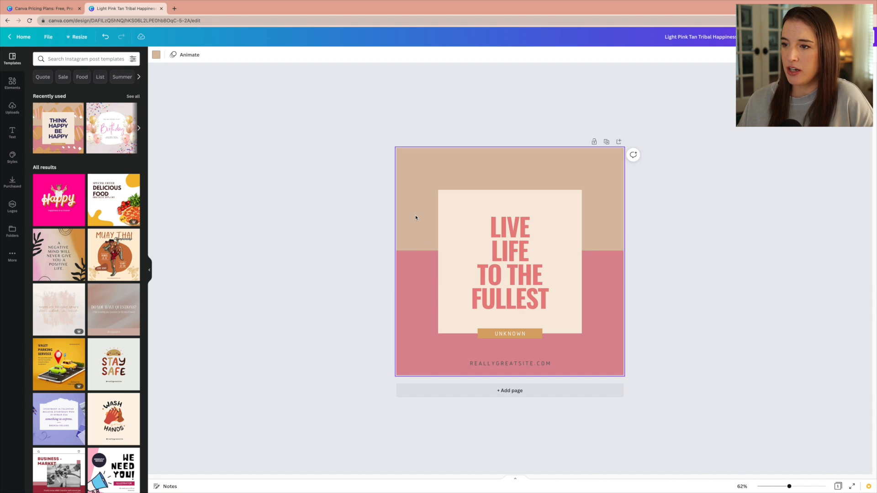
left_click(157, 55)
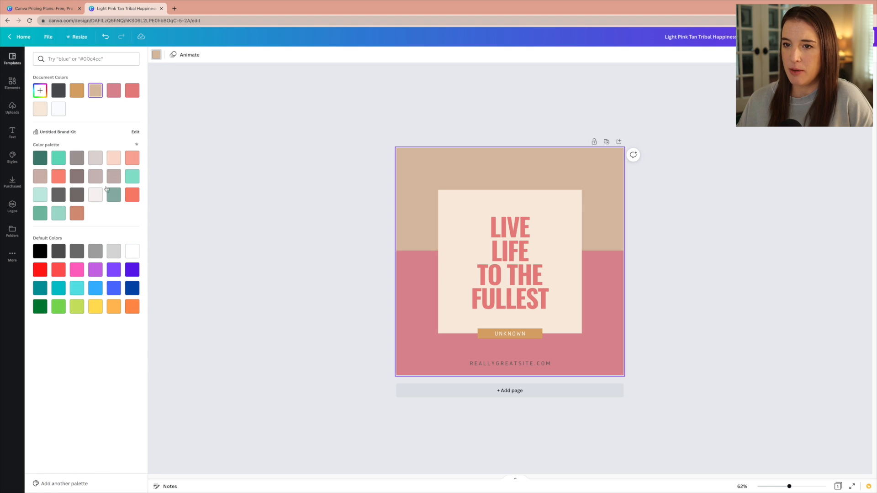
left_click(95, 157)
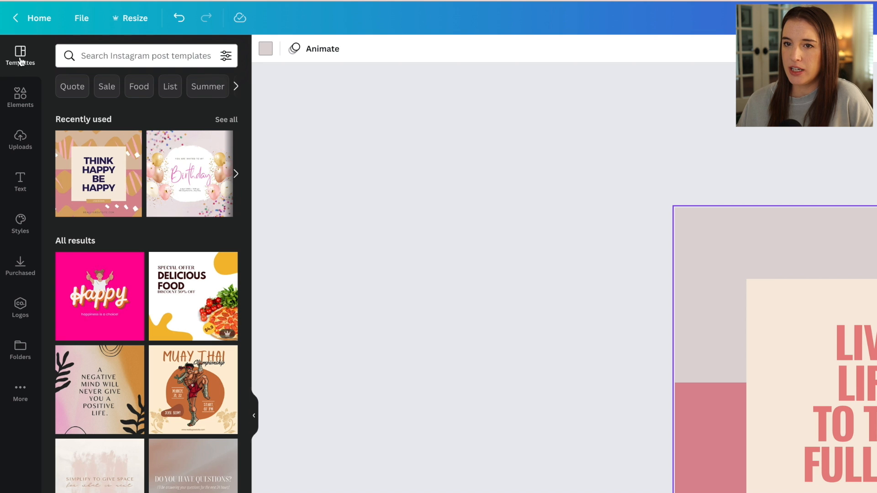
- Search the design elements for "boho pattern shape"
left_click(20, 98)
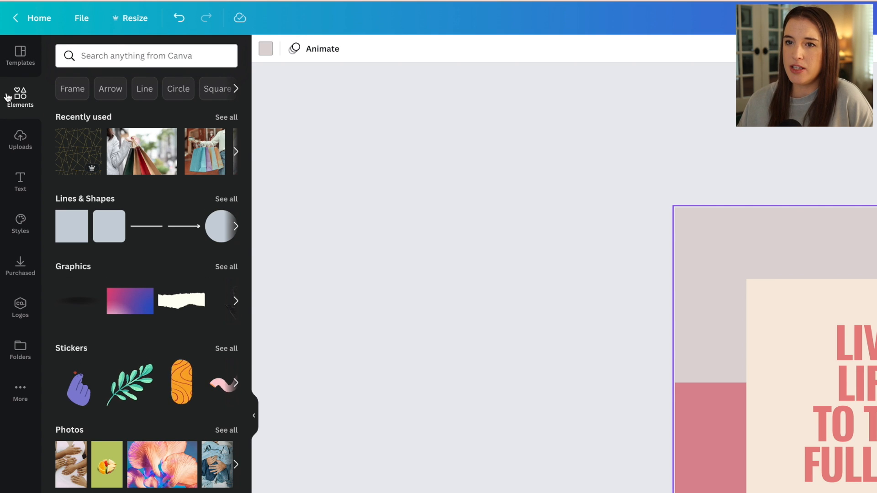
left_click(183, 60)
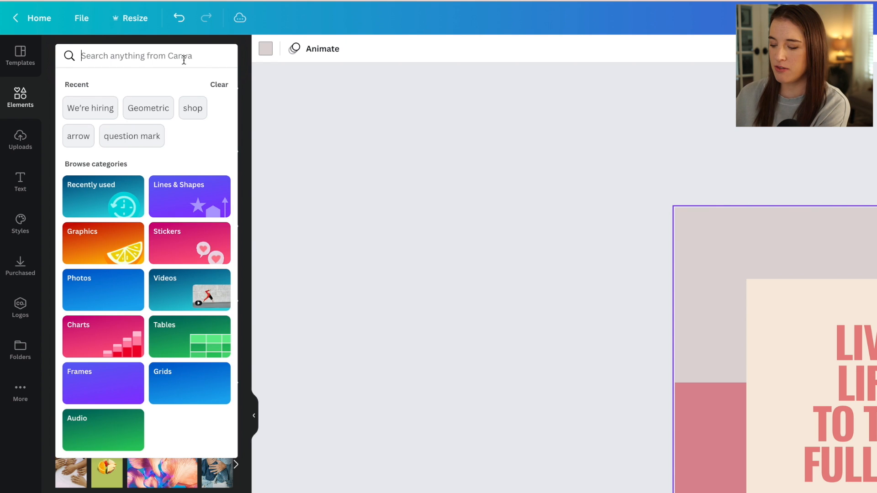
type("boho patte")
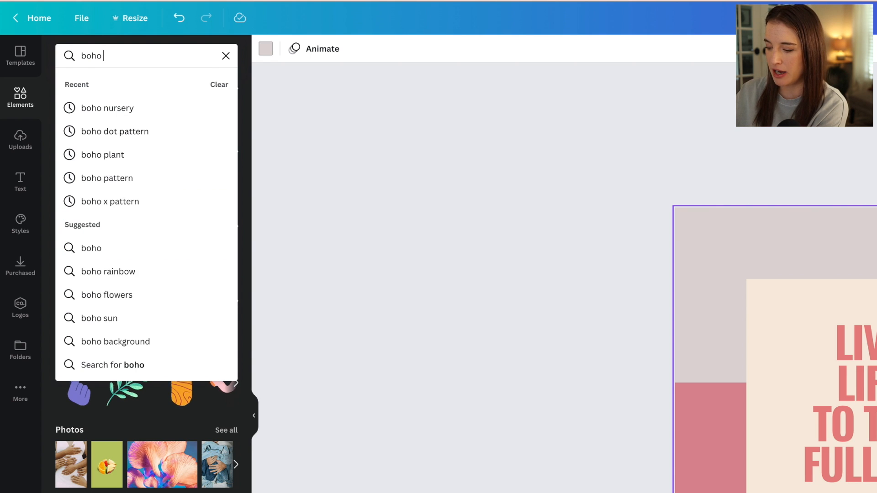
type("rn shape")
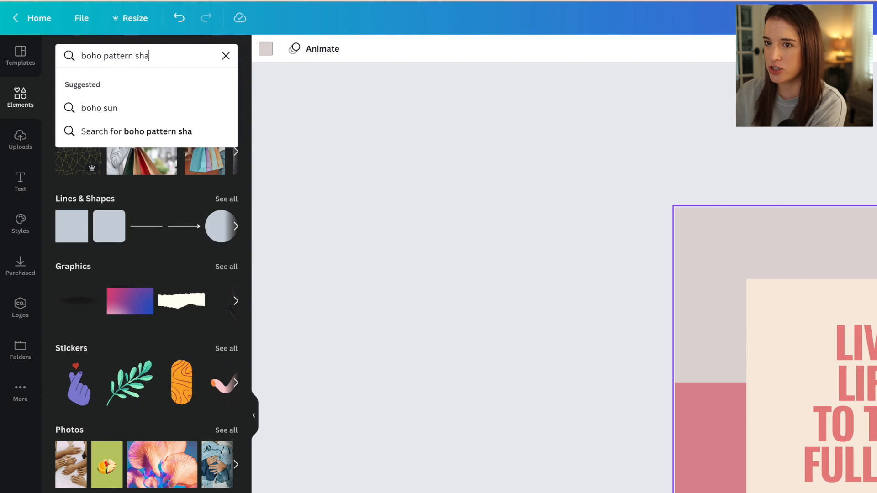
key("Return")
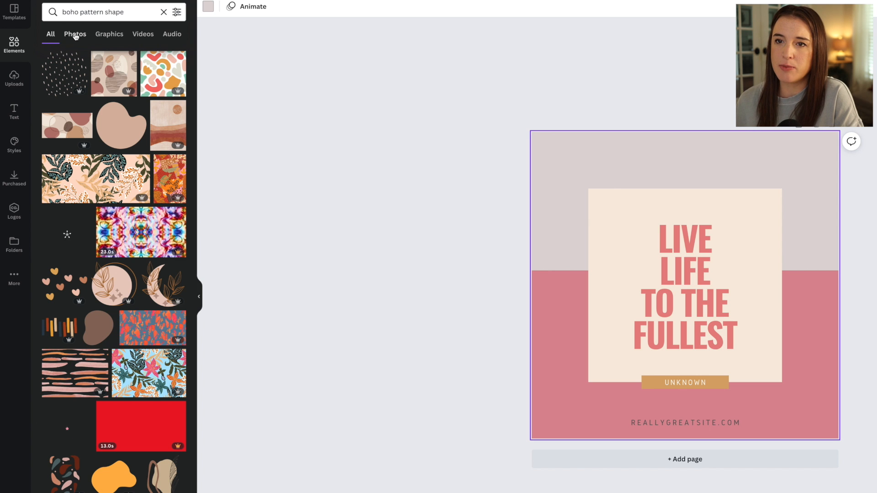
- View the search results by photos, graphics, videos and audio, and narrow them to graphics only
left_click(75, 35)
left_click(98, 34)
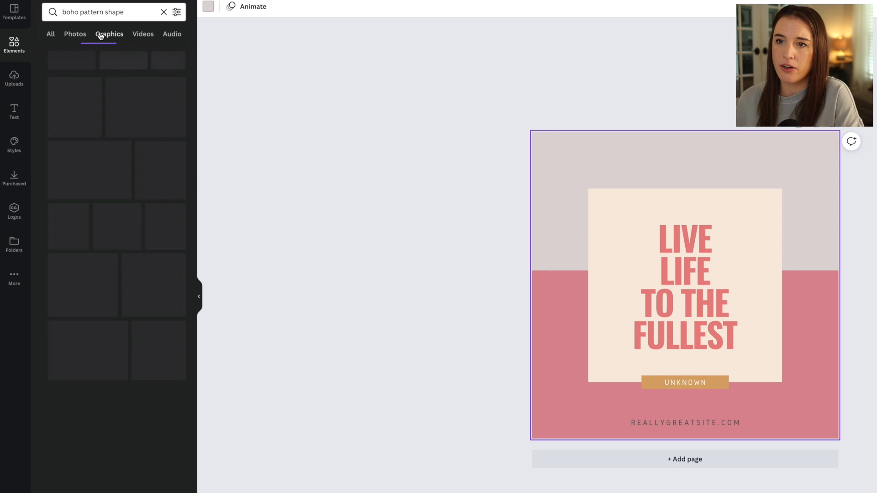
left_click(150, 38)
left_click(170, 35)
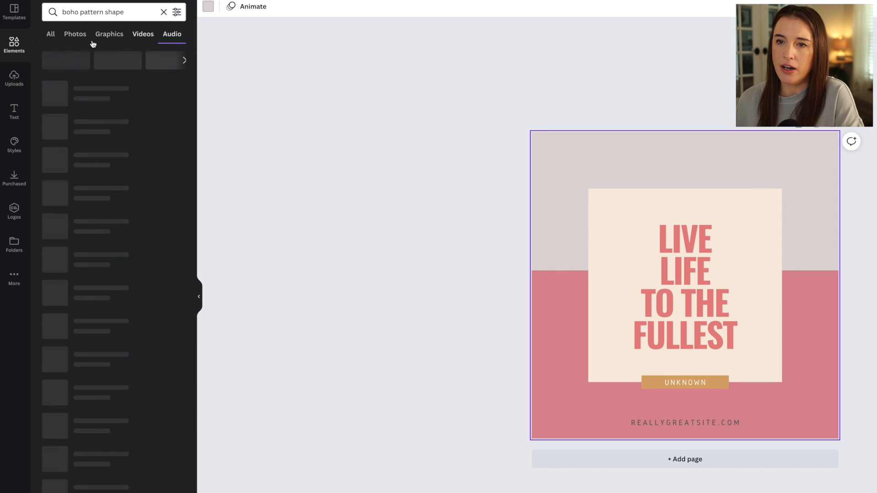
left_click(108, 35)
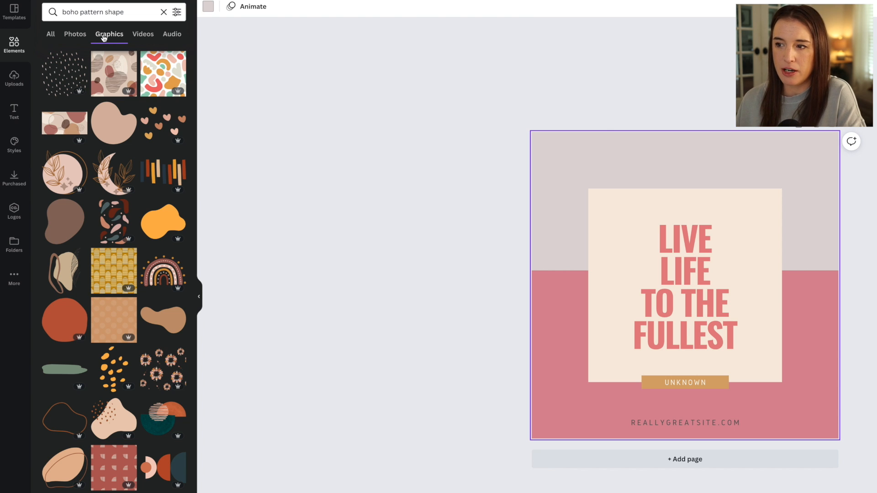
- Add the scattered-dash pattern graphic to the post and move it to the post's upper-right corner
left_click(67, 78)
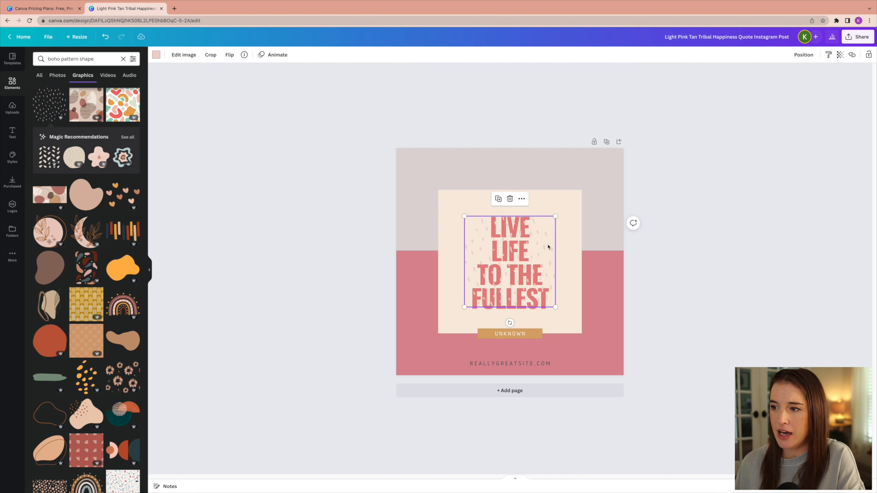
left_click_drag(733, 274, 794, 196)
left_click_drag(590, 195, 611, 181)
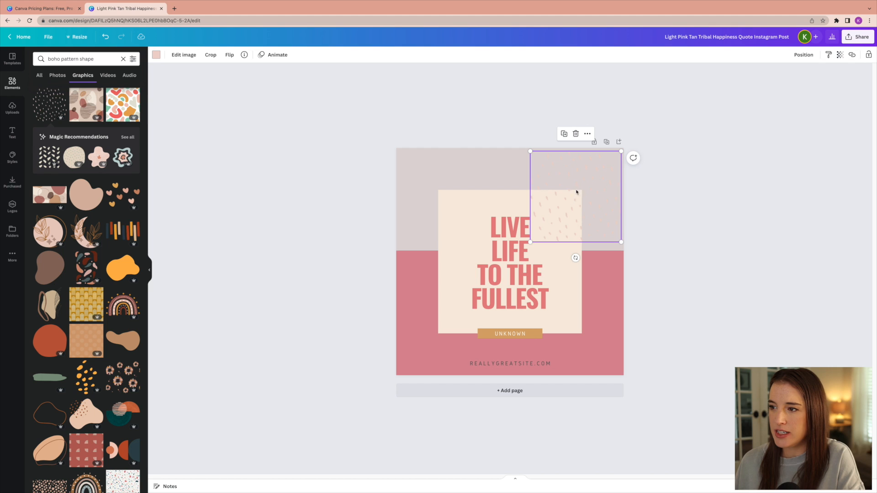
- Recolour the dash pattern dark green from the brand palette, then enlarge and shift it past the post's upper-right corner
left_click(157, 54)
left_click(40, 158)
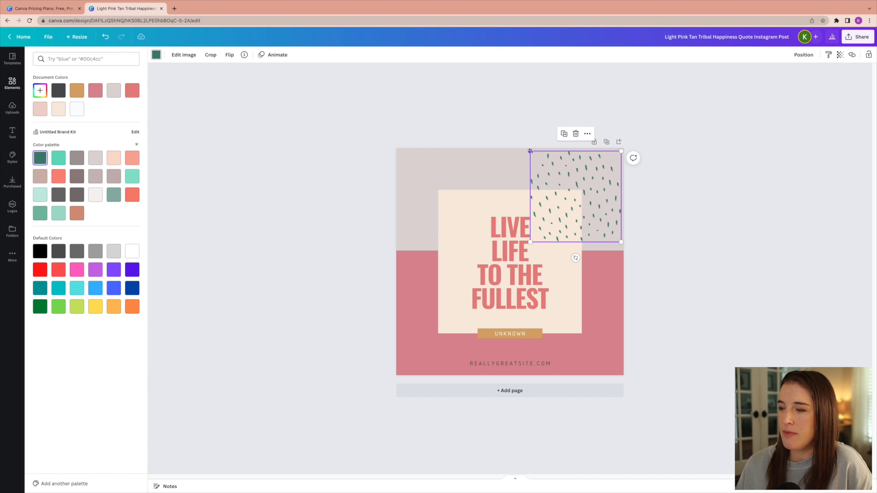
left_click_drag(530, 151, 484, 106)
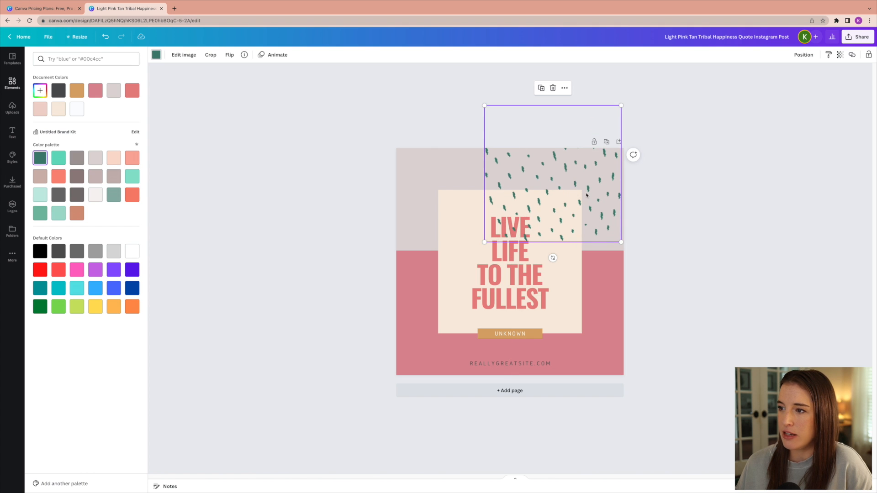
left_click_drag(593, 180, 610, 190)
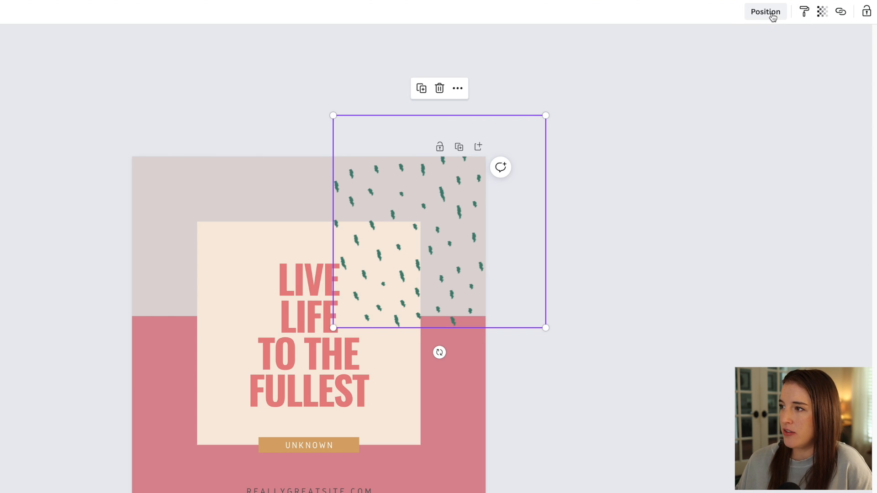
- Send the green dash pattern backward through the layers until it sits behind the cream quote square
left_click(774, 18)
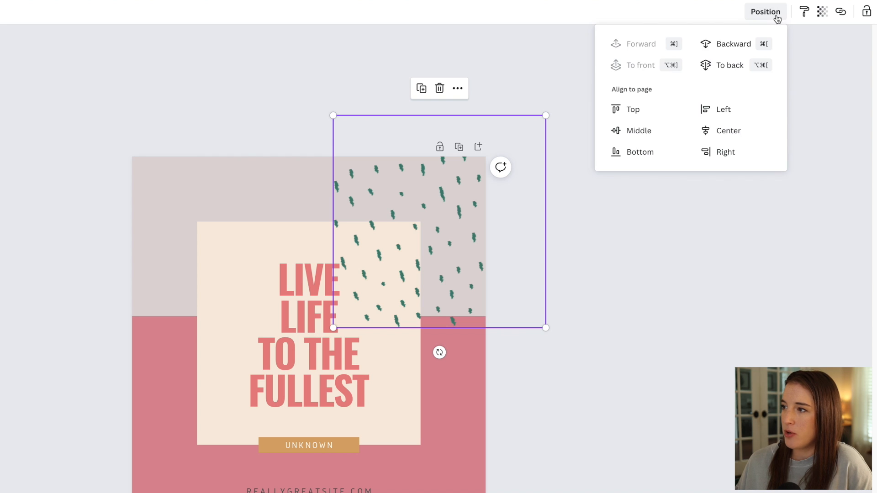
left_click(734, 45)
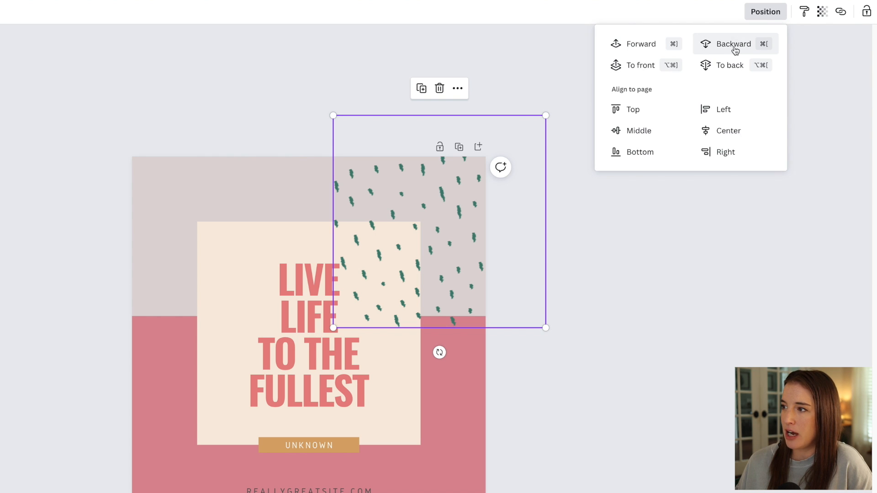
left_click(735, 50)
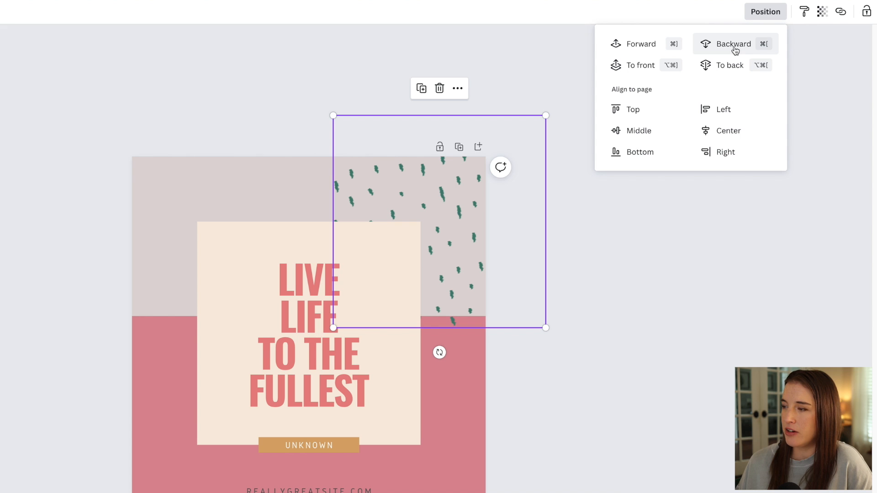